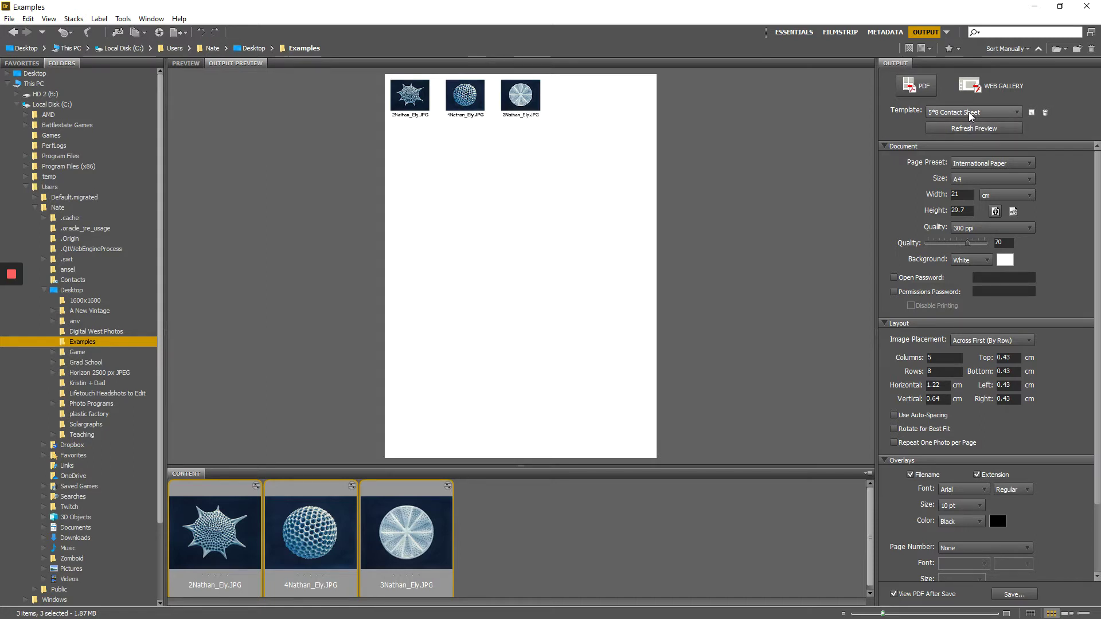
Apply the Triptych template to the PDF output, refresh the preview, and collapse the Overlays and Layout settings.
left_click(973, 112)
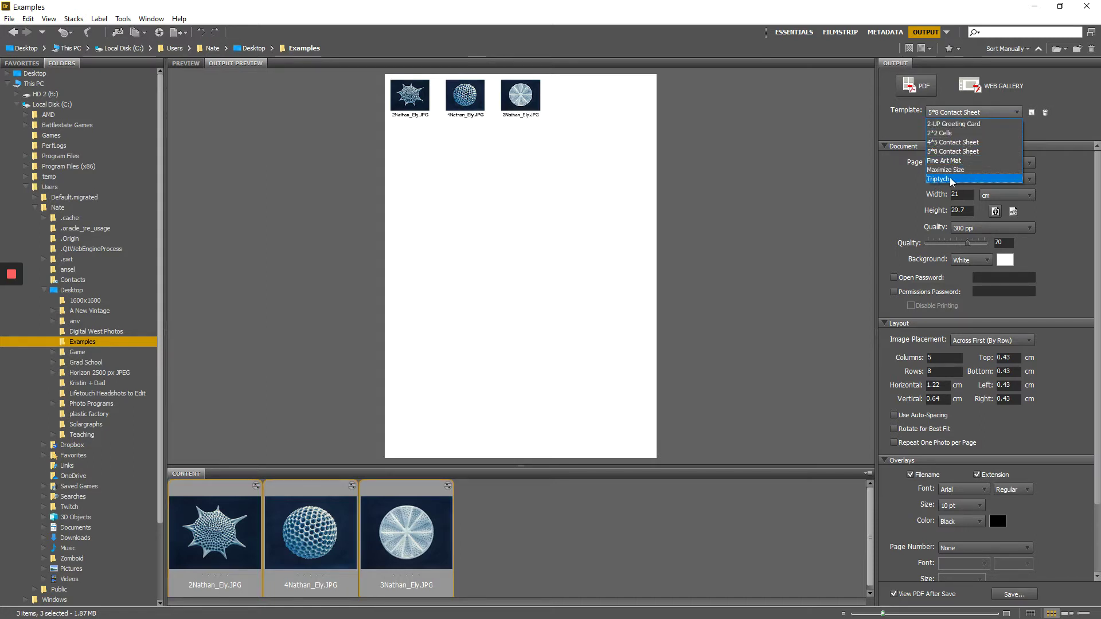
left_click(951, 179)
left_click(984, 128)
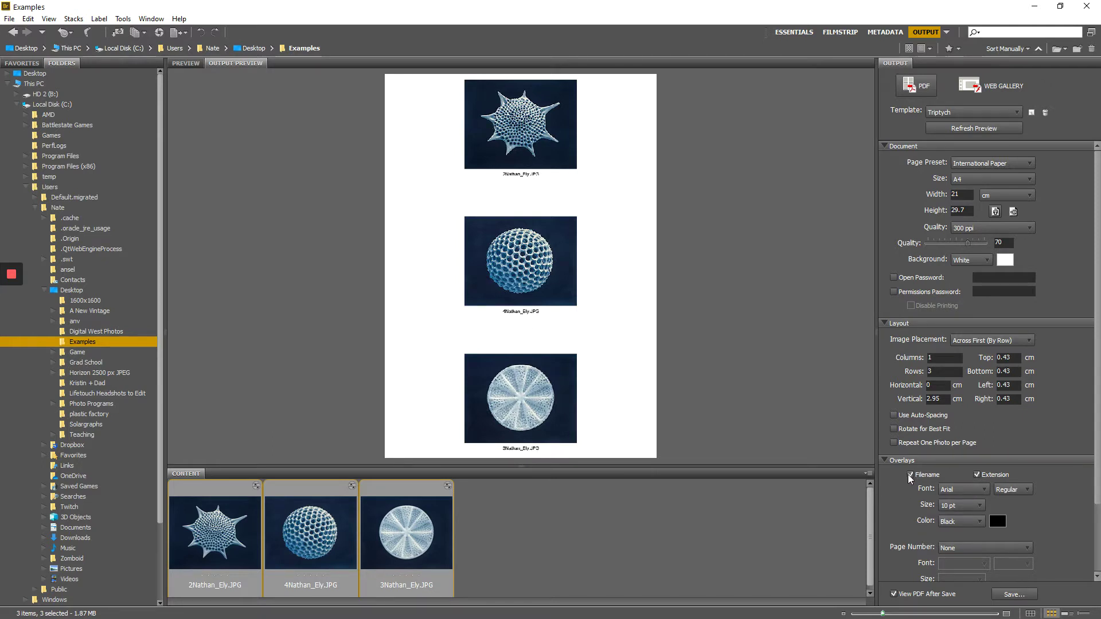
left_click(884, 460)
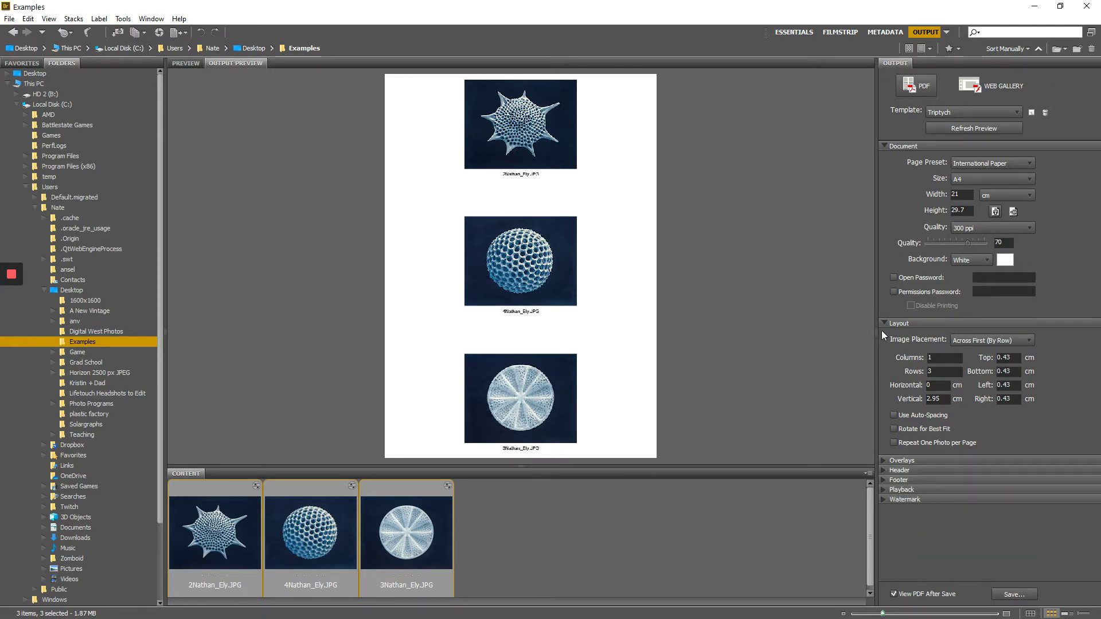
left_click(885, 322)
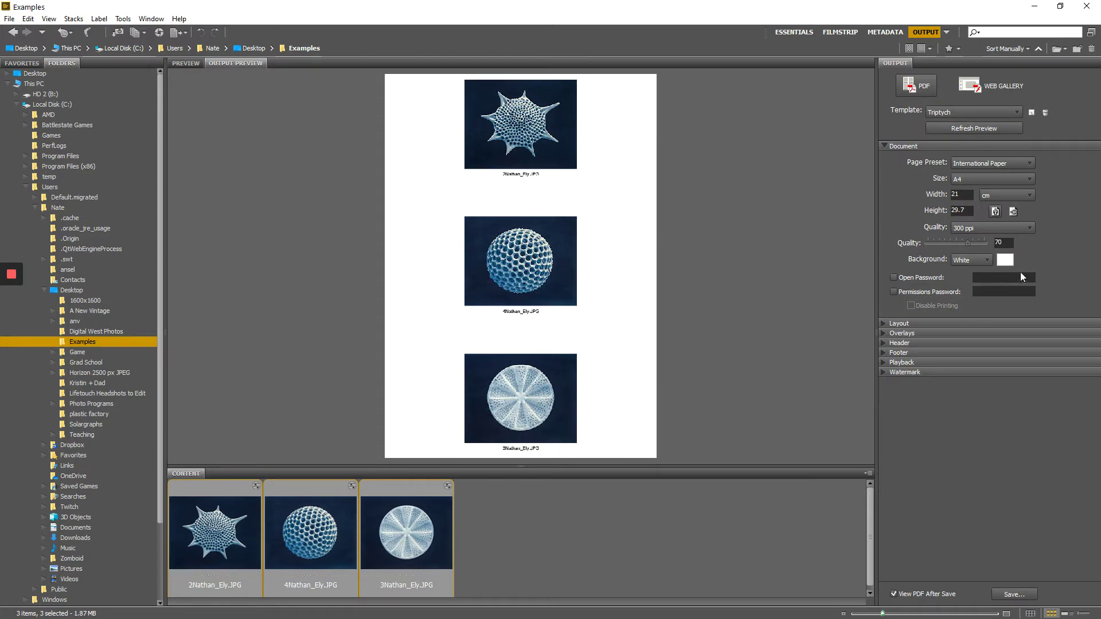
Set the page background to Red and refresh the output preview.
left_click(971, 260)
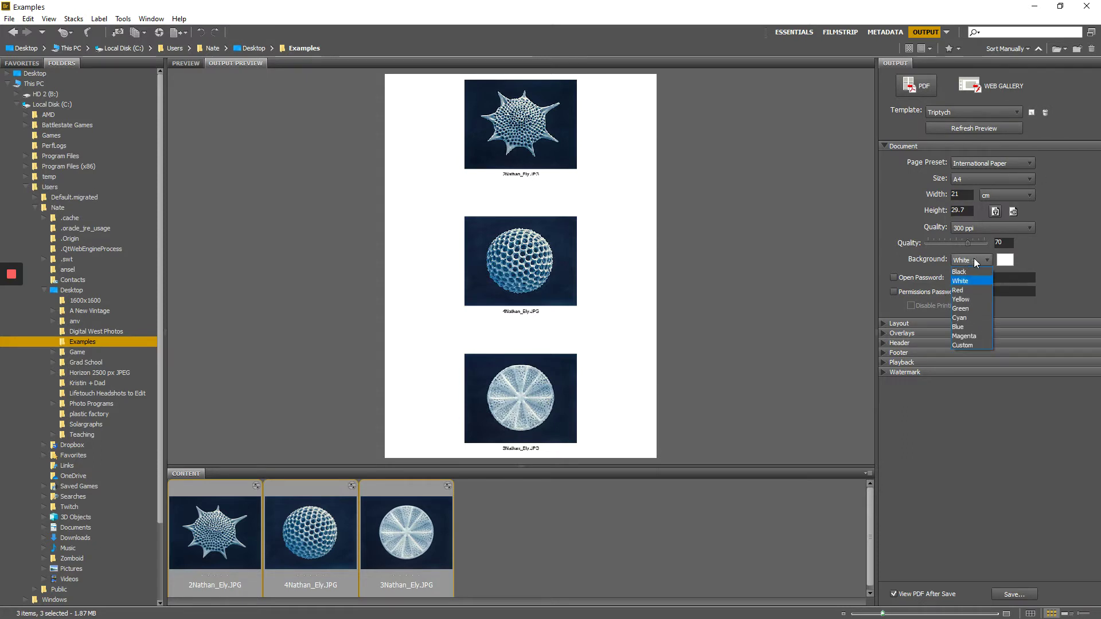
left_click(969, 291)
left_click(969, 130)
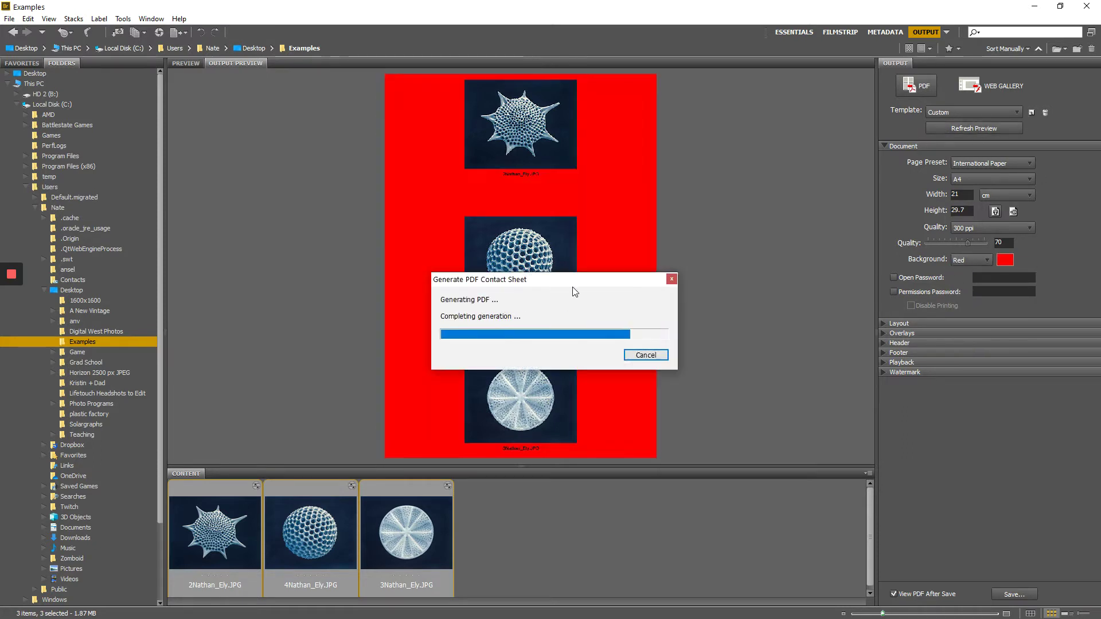
Change the page background to a custom grey with RGB 130, 125, 130 and refresh the preview.
left_click(1010, 260)
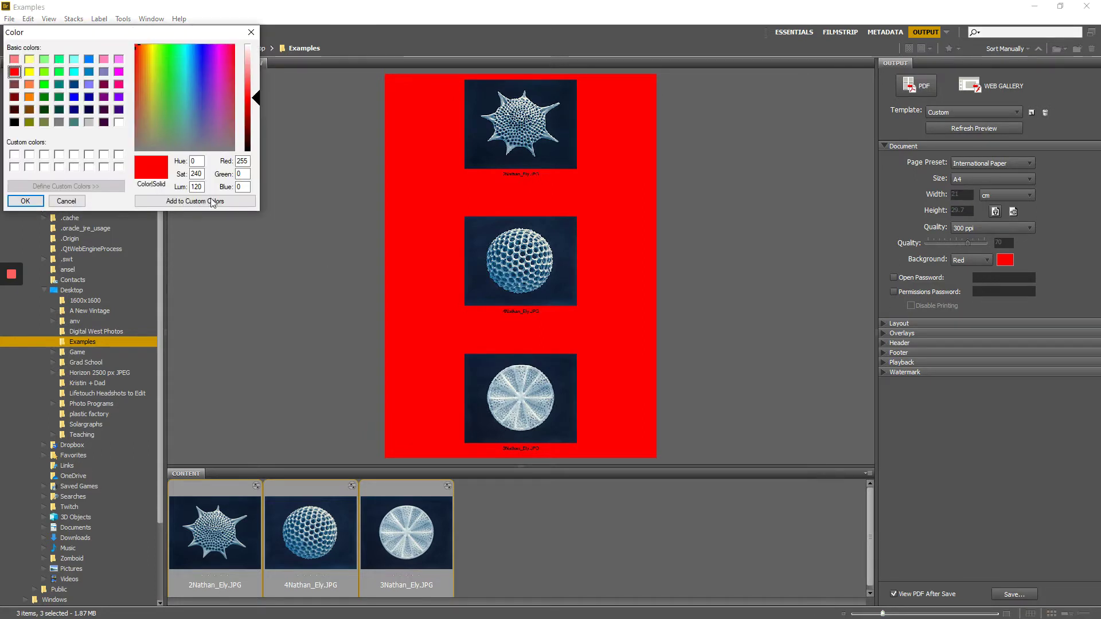
left_click(214, 147)
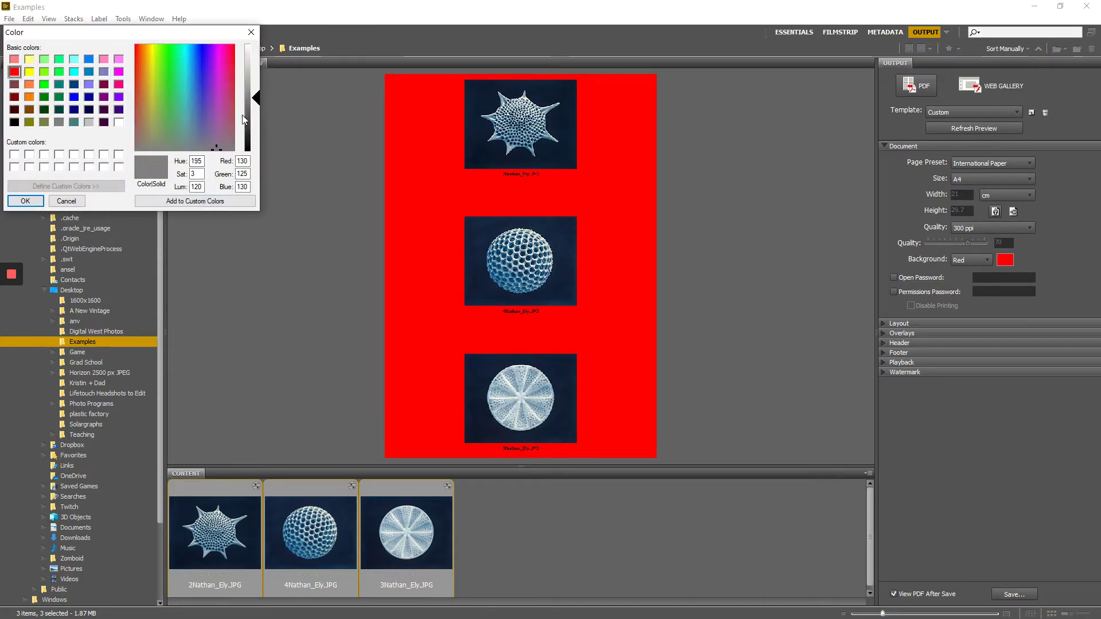
left_click(26, 201)
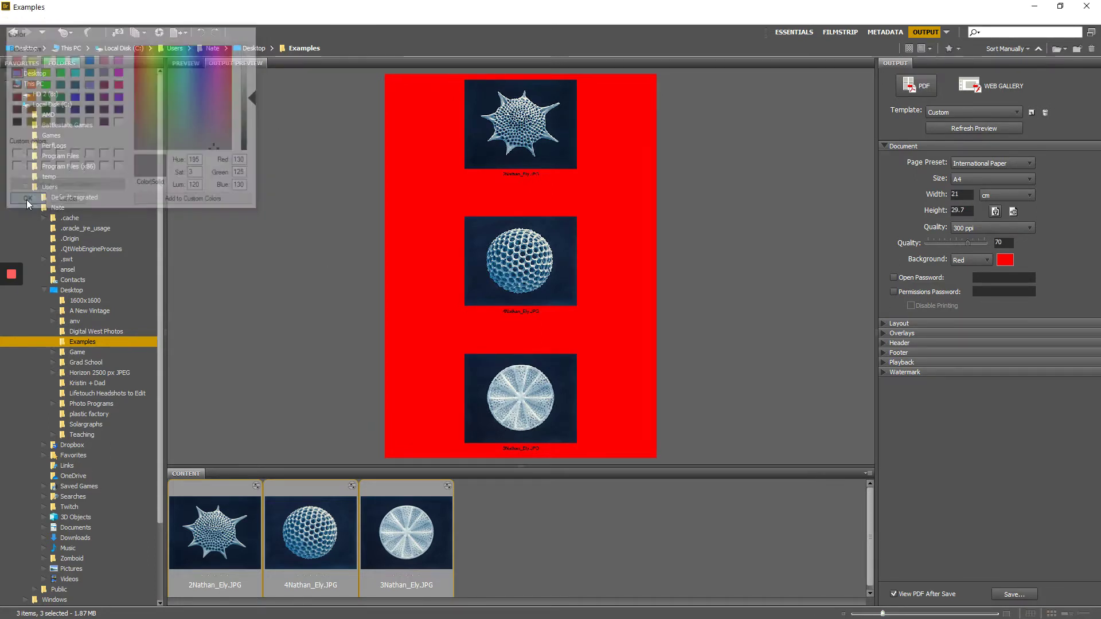
left_click(969, 129)
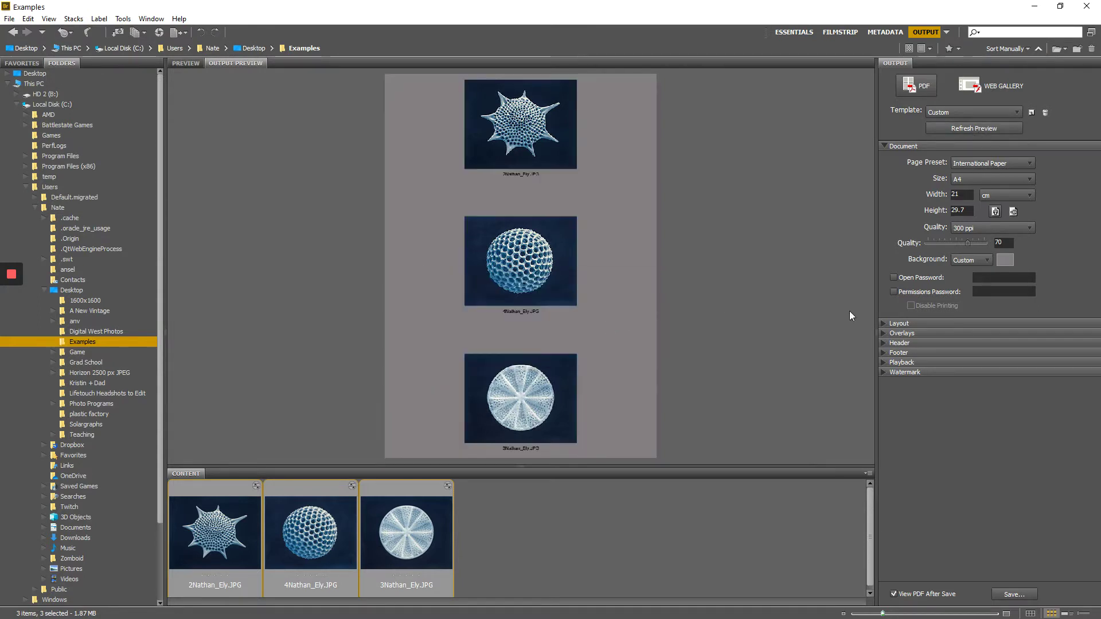
Adjust the custom page background colour to a fully neutral grey and refresh the preview.
left_click(1005, 259)
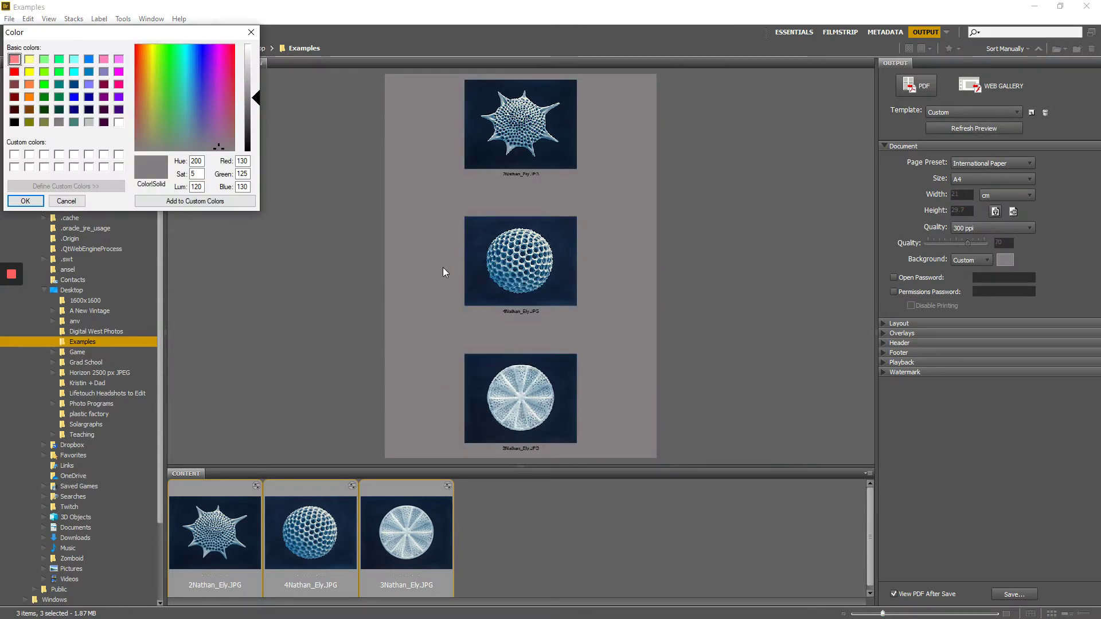
left_click(219, 148)
mouse_move(219, 148)
left_mouse_down()
mouse_move(232, 155)
mouse_move(227, 165)
left_mouse_up()
left_click(25, 202)
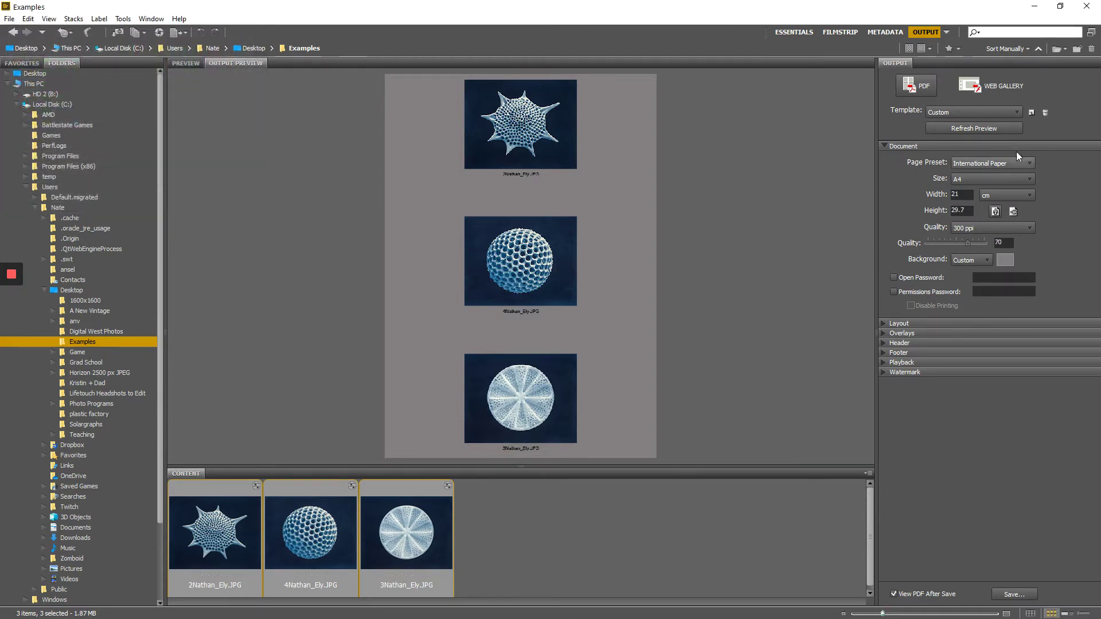
left_click(952, 128)
Turn off the filename overlay under the images and refresh the output preview.
left_click(901, 334)
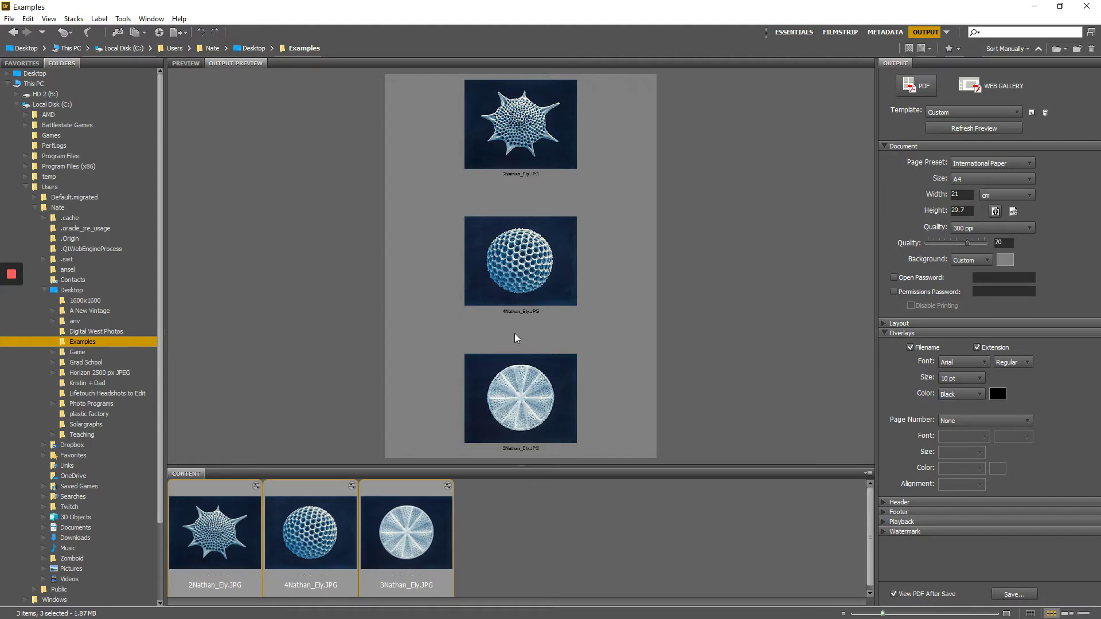
left_click(911, 347)
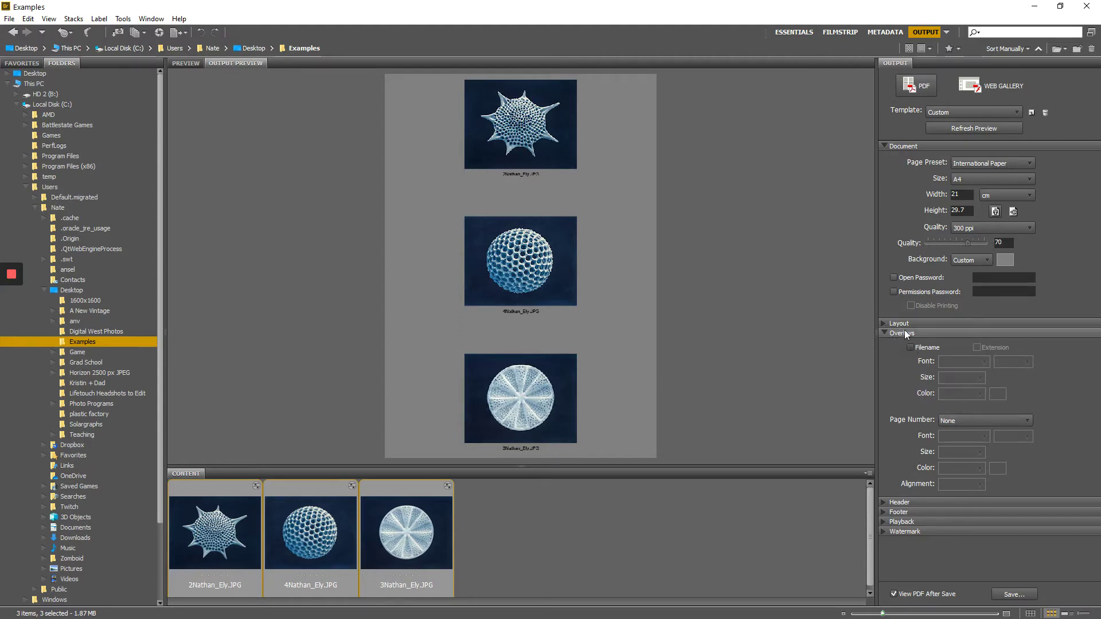
left_click(910, 348)
left_click(910, 348)
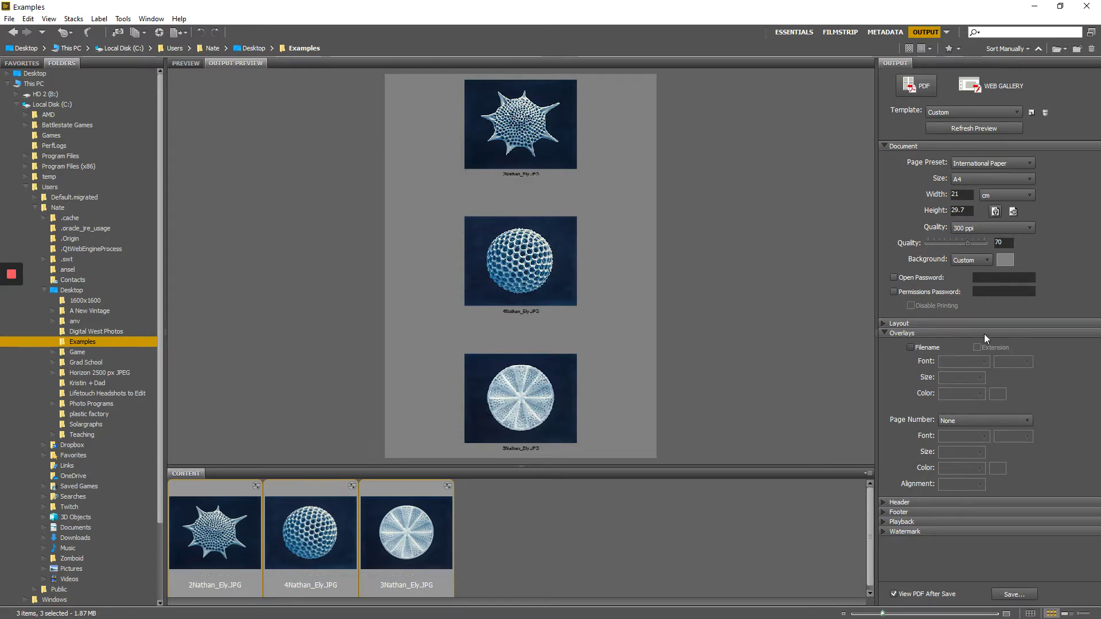
left_click(956, 131)
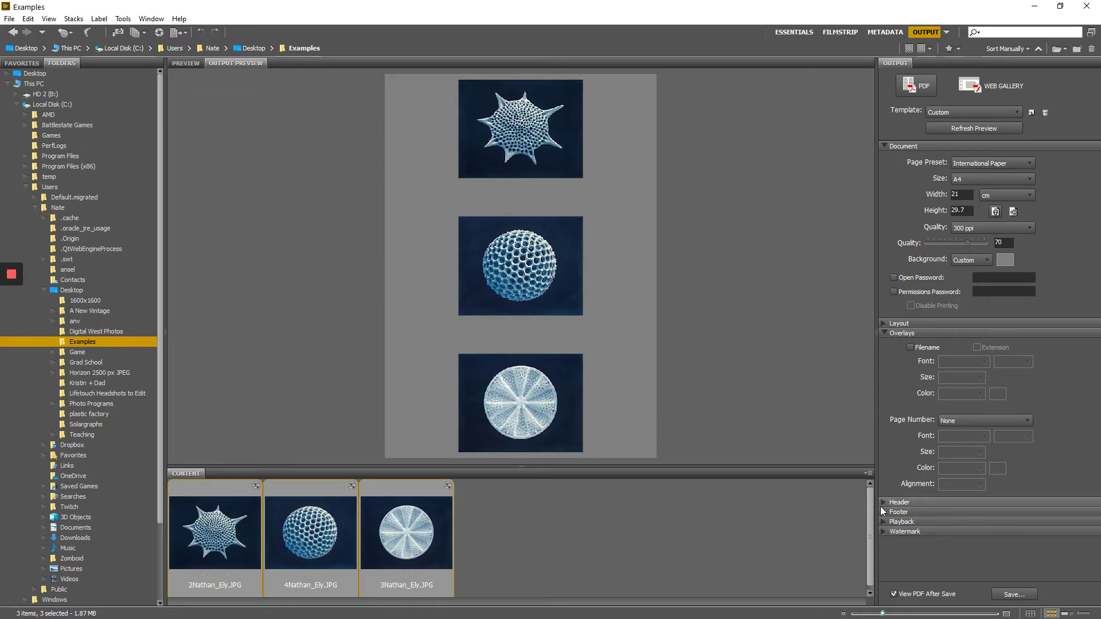
Show the Layout settings instead of Overlays, switch the page to landscape orientation, and refresh the preview.
left_click(883, 333)
left_click(883, 324)
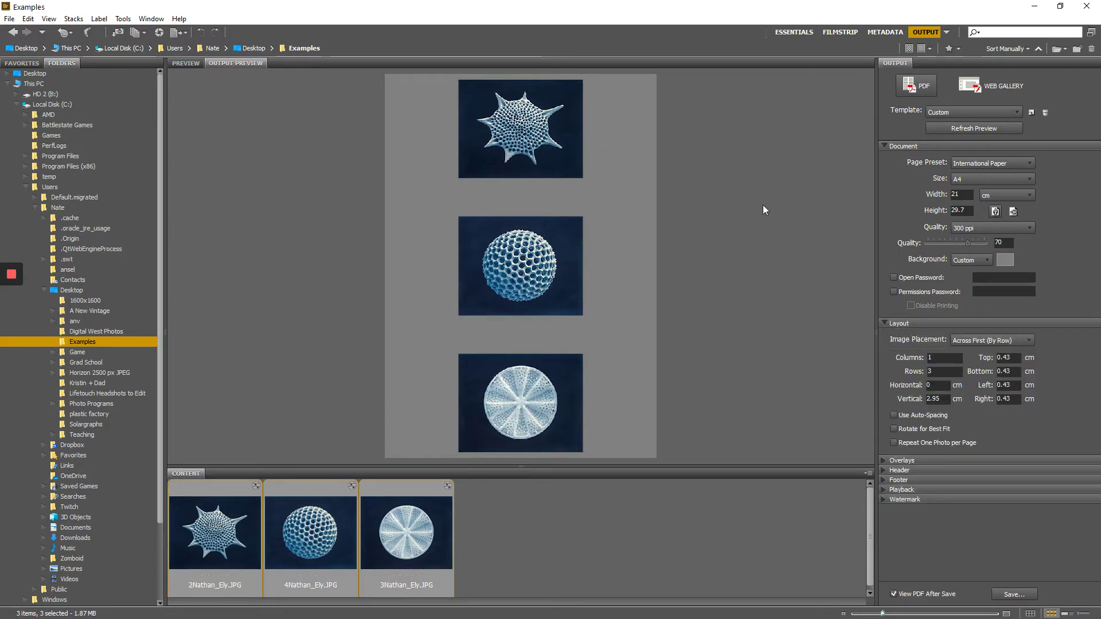
left_click(963, 111)
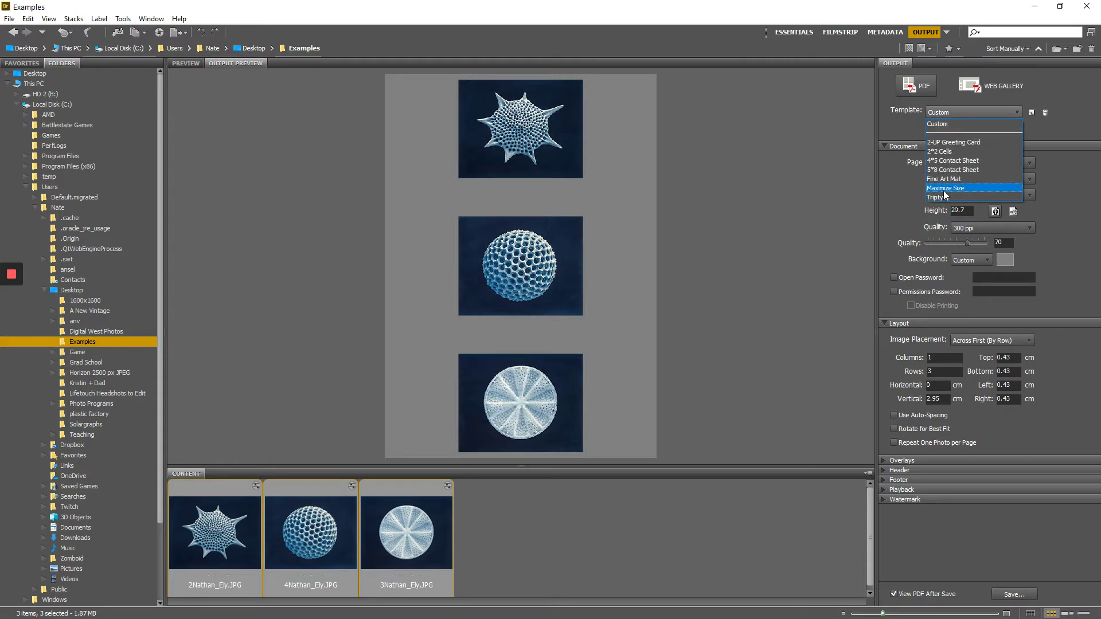
left_click(896, 135)
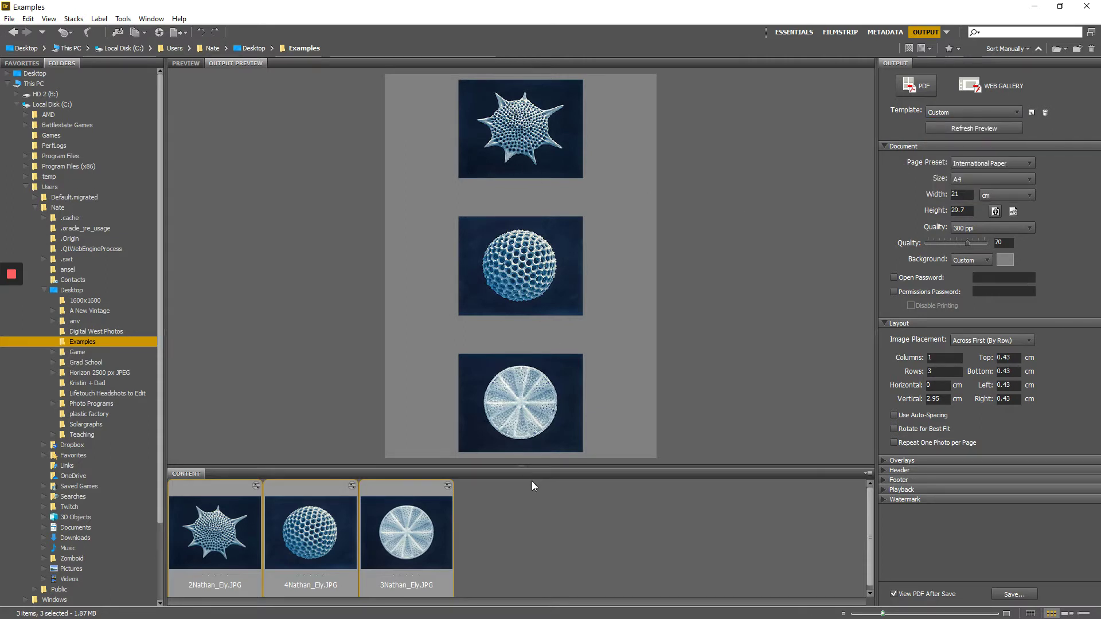
left_click(1013, 211)
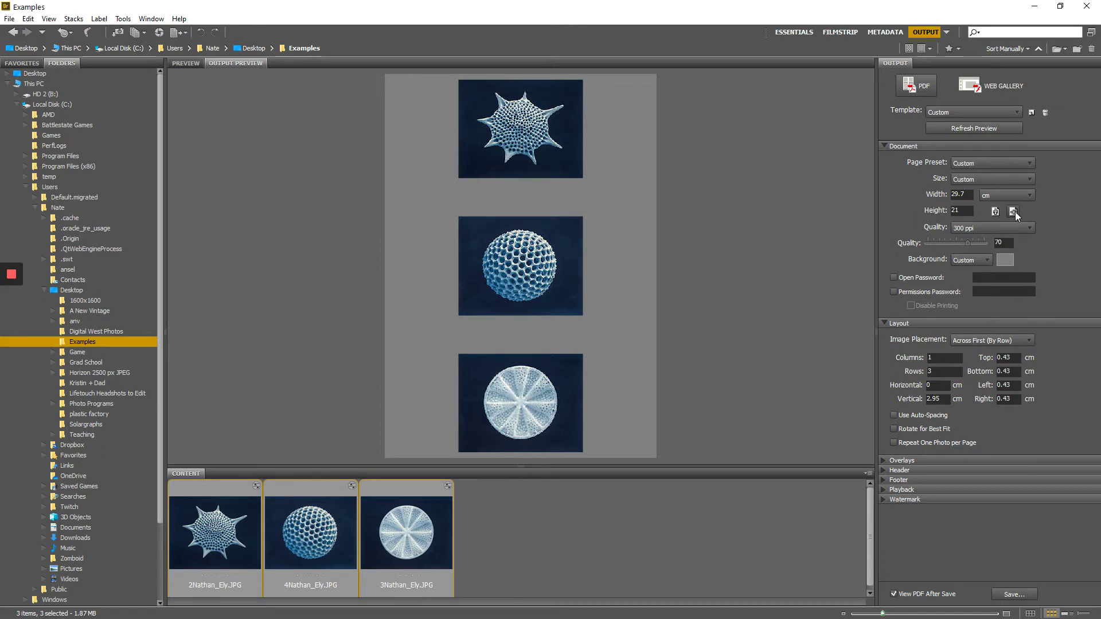
left_click(956, 129)
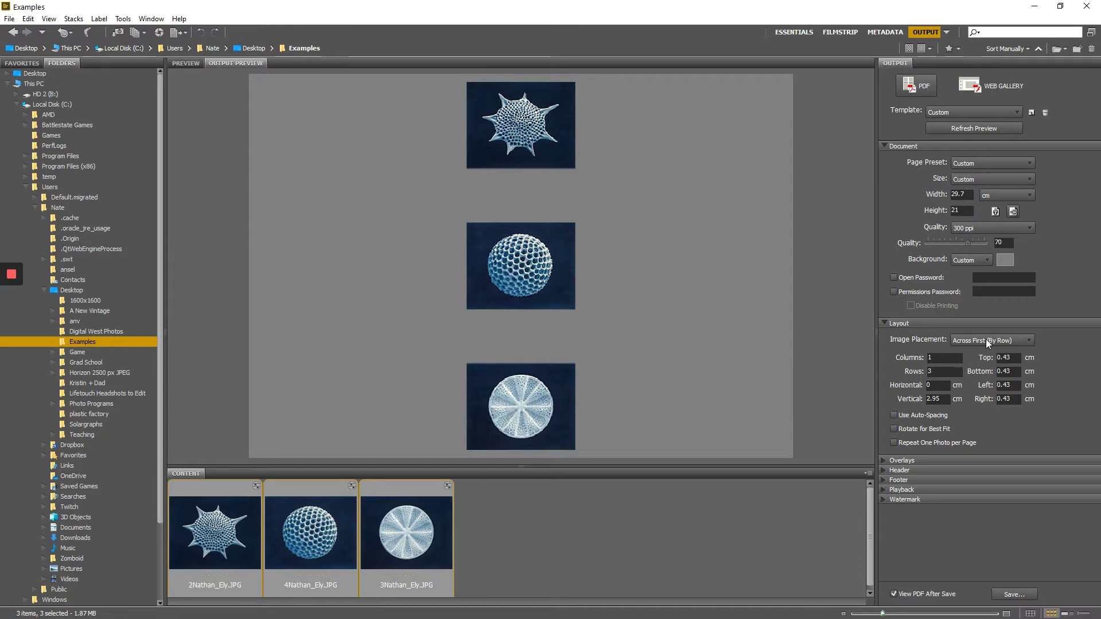
Set the layout to 3 columns and 1 row, and refresh the preview.
left_click(886, 323)
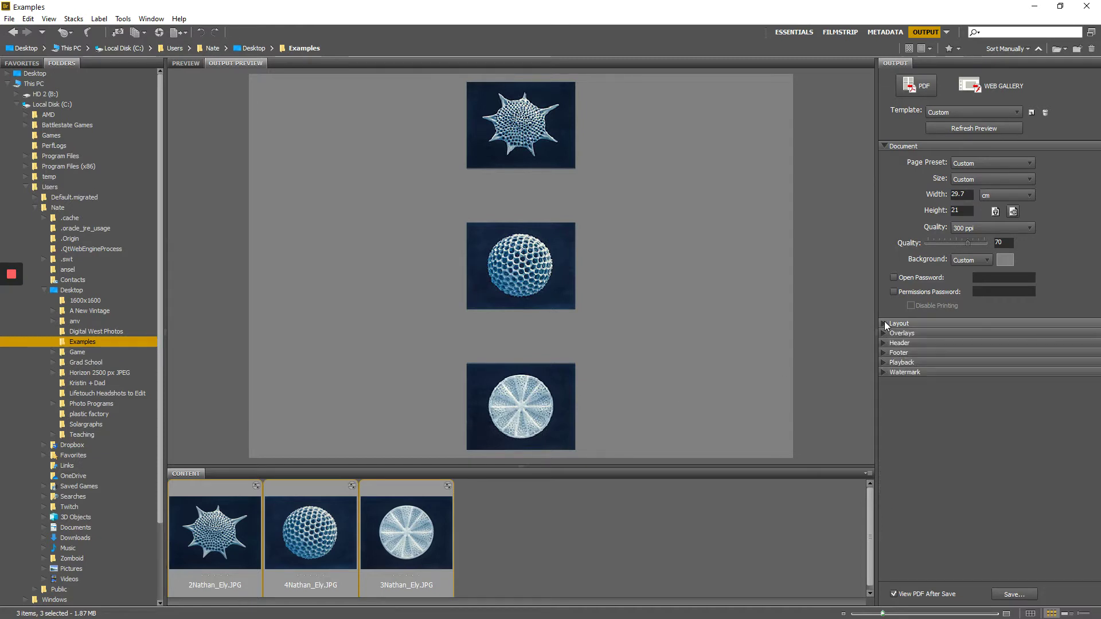
left_click(886, 322)
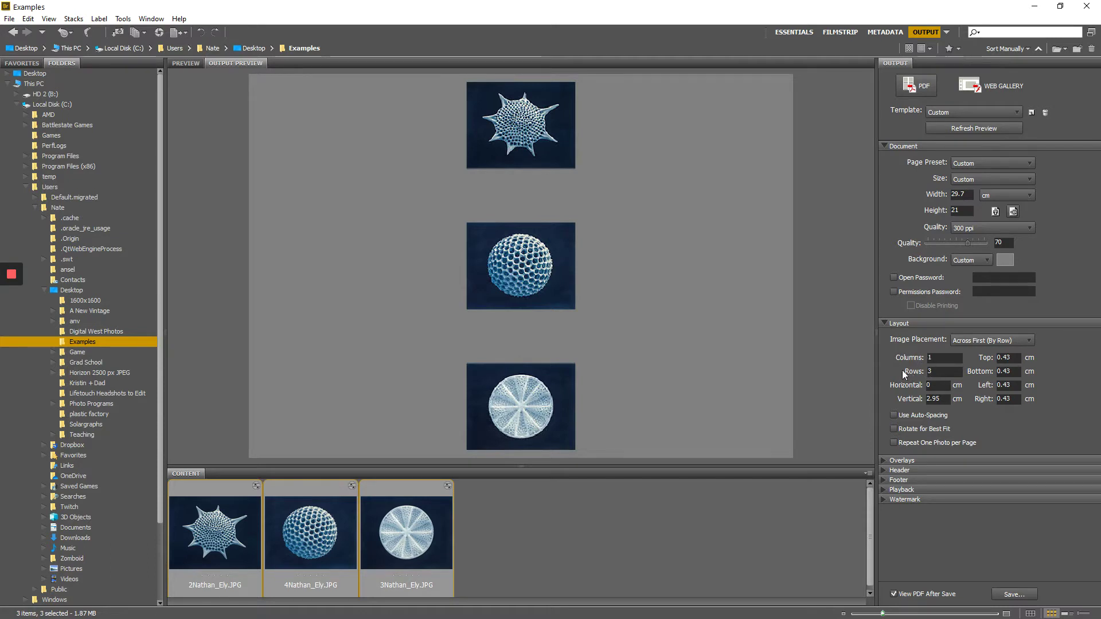
left_click(941, 359)
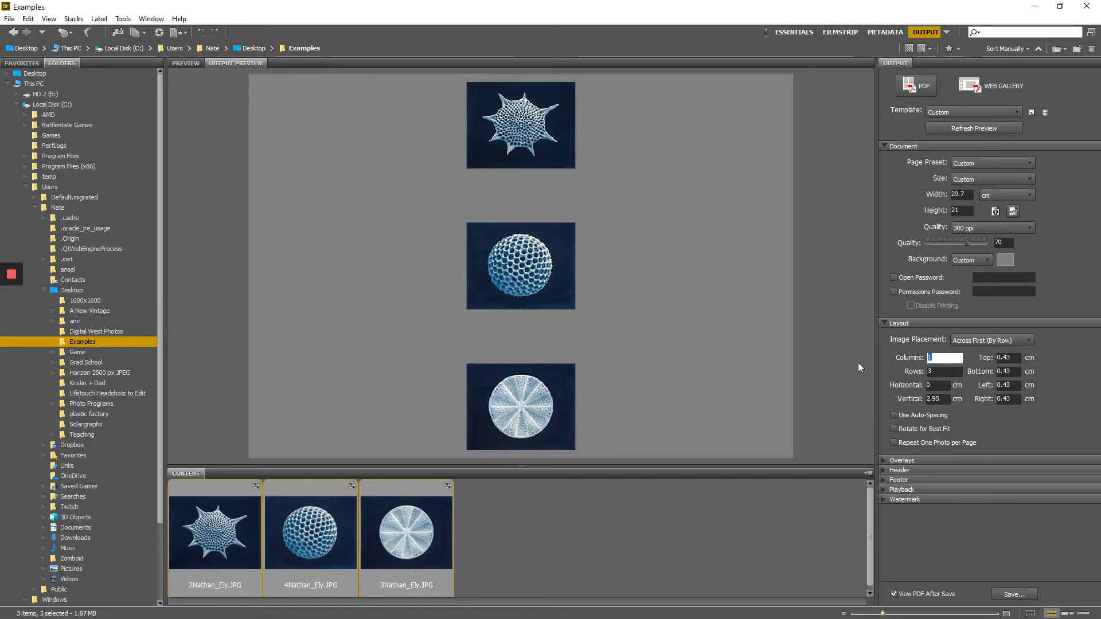
type("3")
key("Tab")
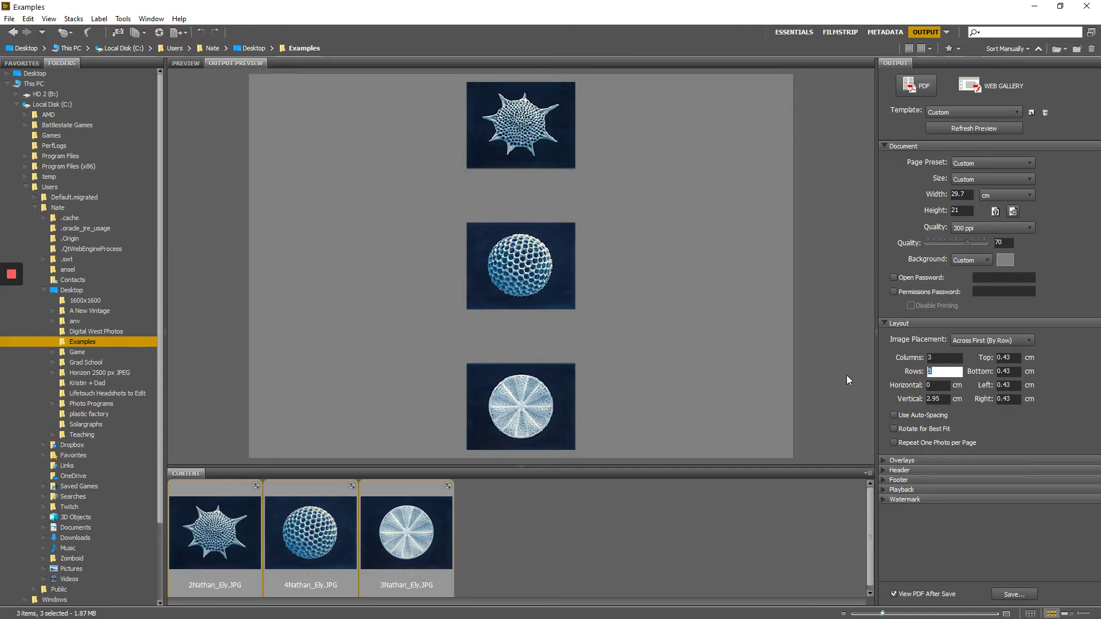
type("1")
left_click(960, 132)
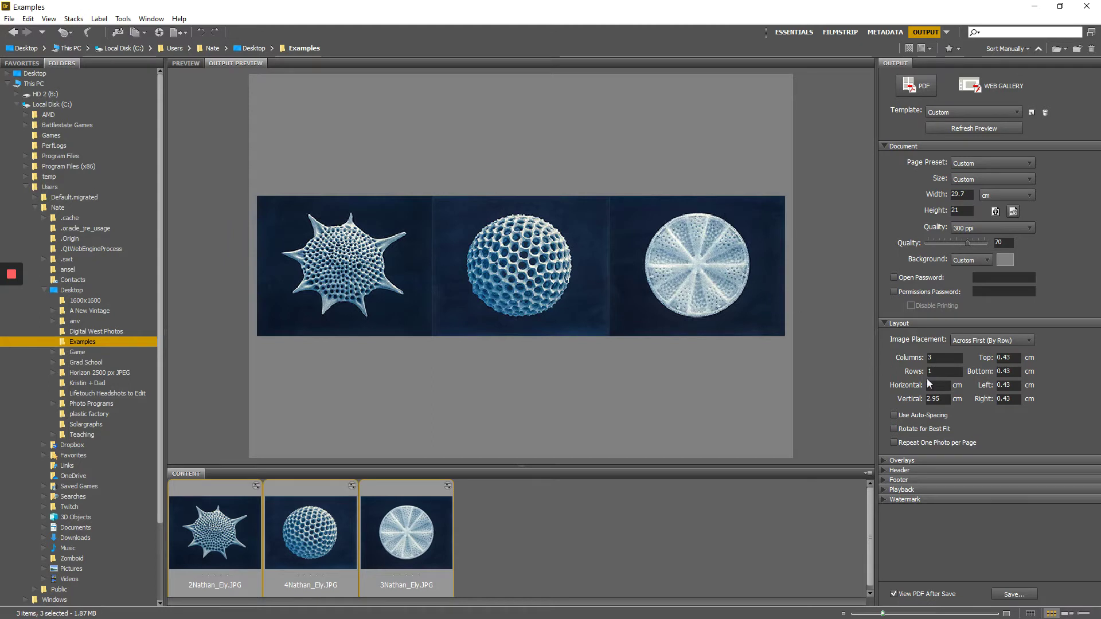
Set the top, bottom, left and right page margins to 0.5 cm.
left_click(1008, 359)
type(".5")
left_click(1007, 373)
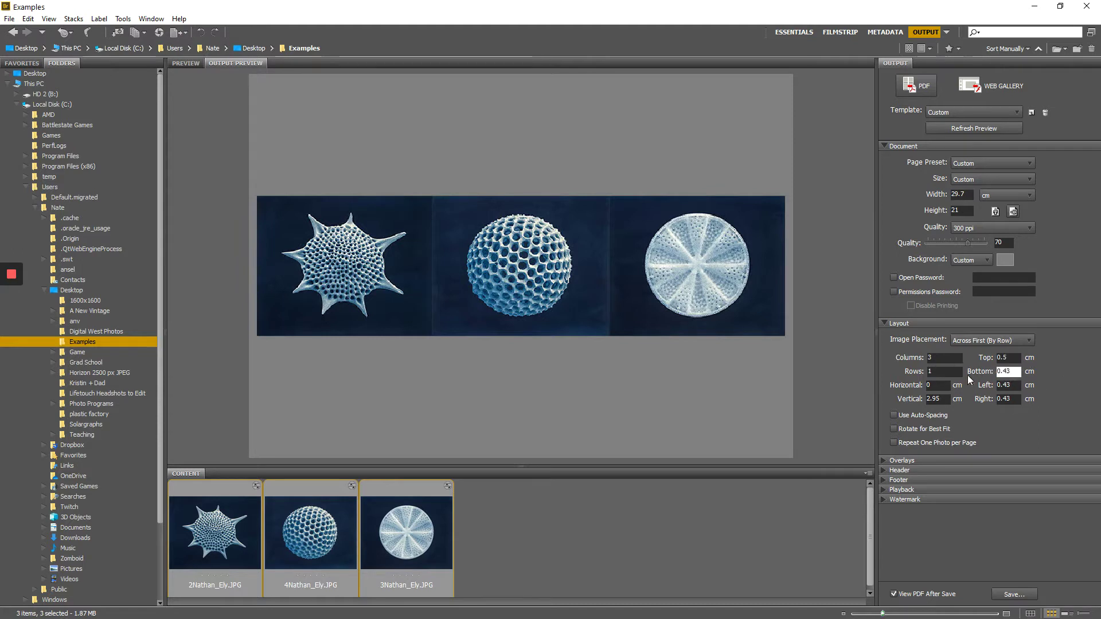
type(".5")
key("Tab")
type(".5")
key("Tab")
type(".5")
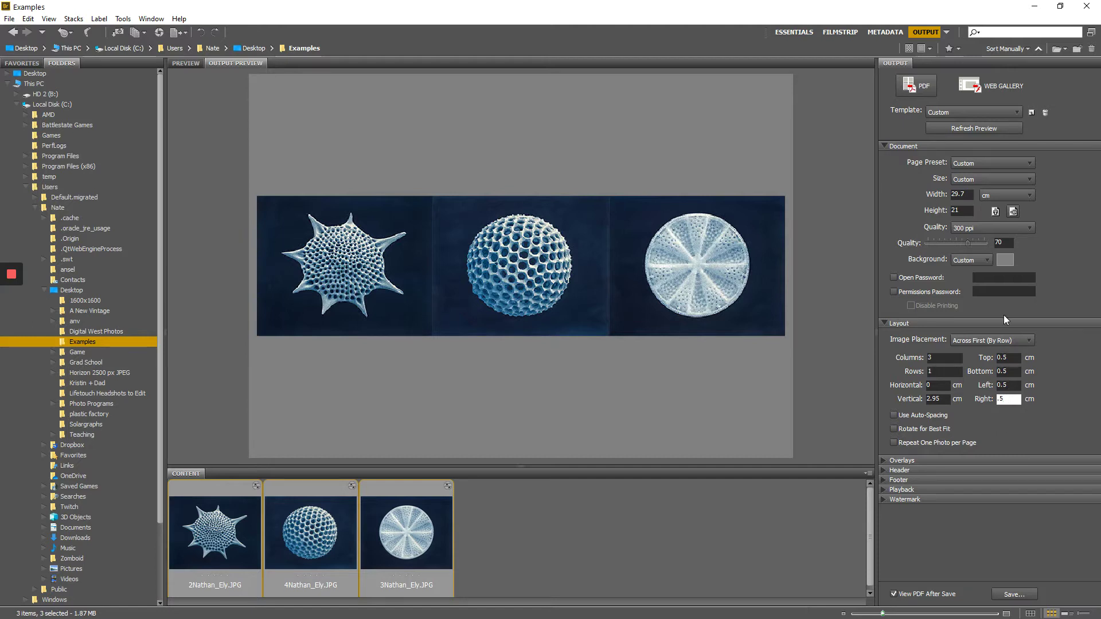
Switch the page units to inches and set the top, bottom, left and right margins to 0.5 in.
left_click(1001, 196)
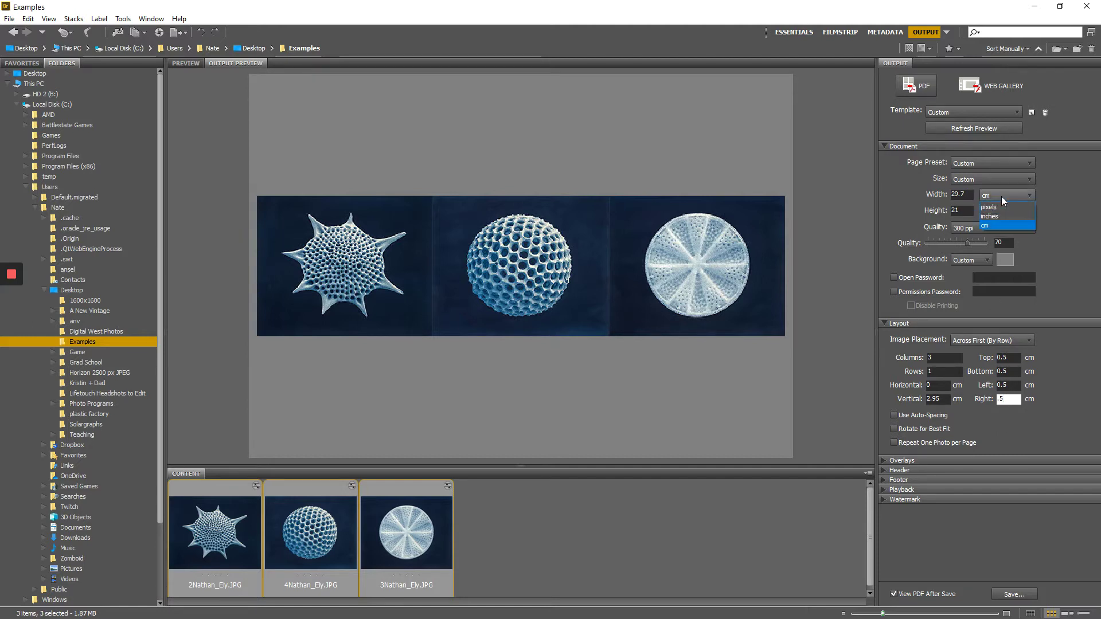
left_click(996, 216)
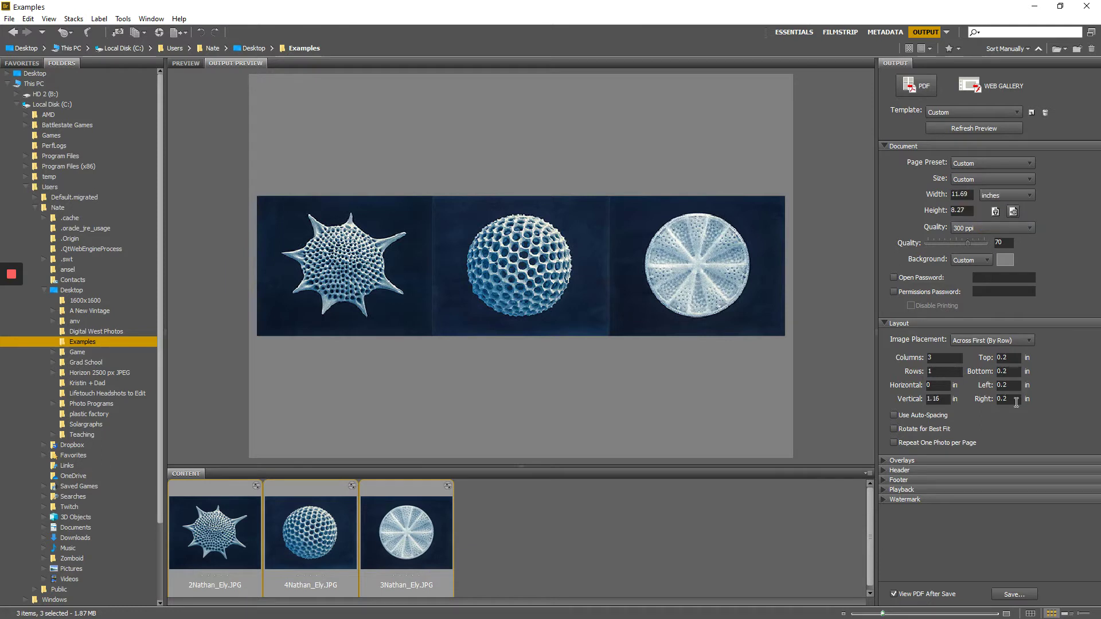
left_click(1010, 358)
left_click_drag(1010, 358, 946, 358)
type(".5")
key("Tab")
type(".5")
key("Tab")
type(".5")
key("Tab")
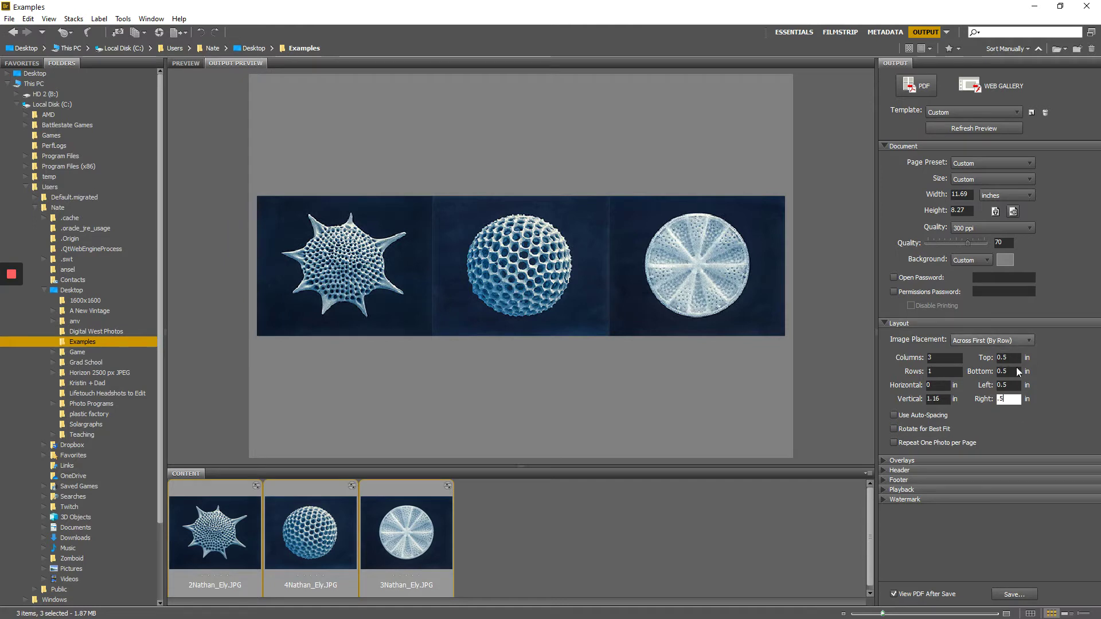
Set the horizontal spacing between the images to 0.5 in and refresh the preview.
left_click(934, 385)
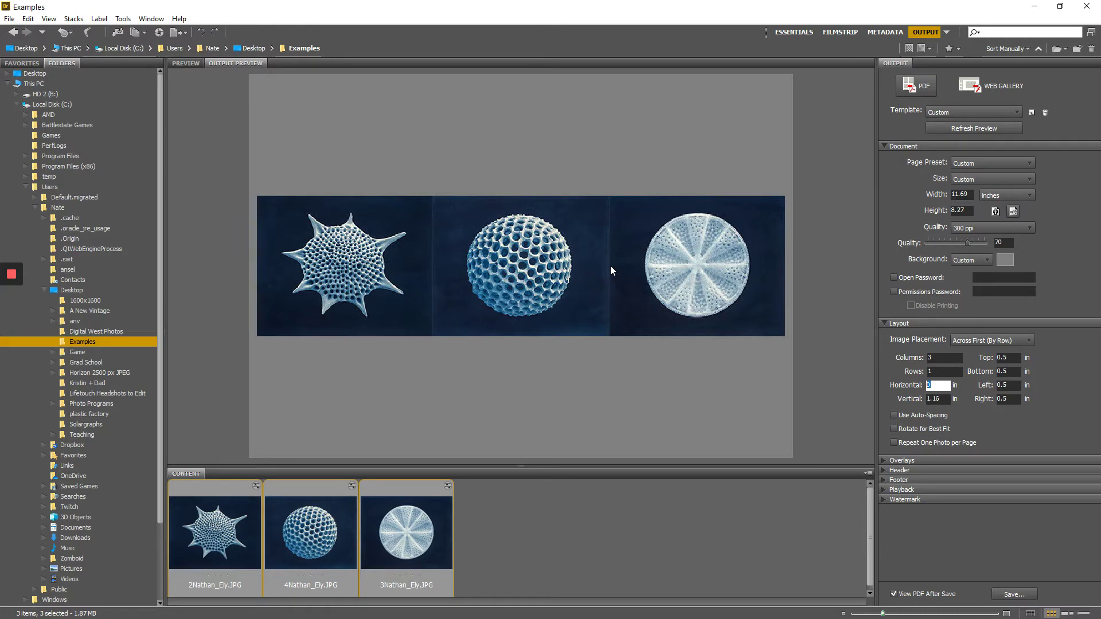
type(".5")
left_click(947, 128)
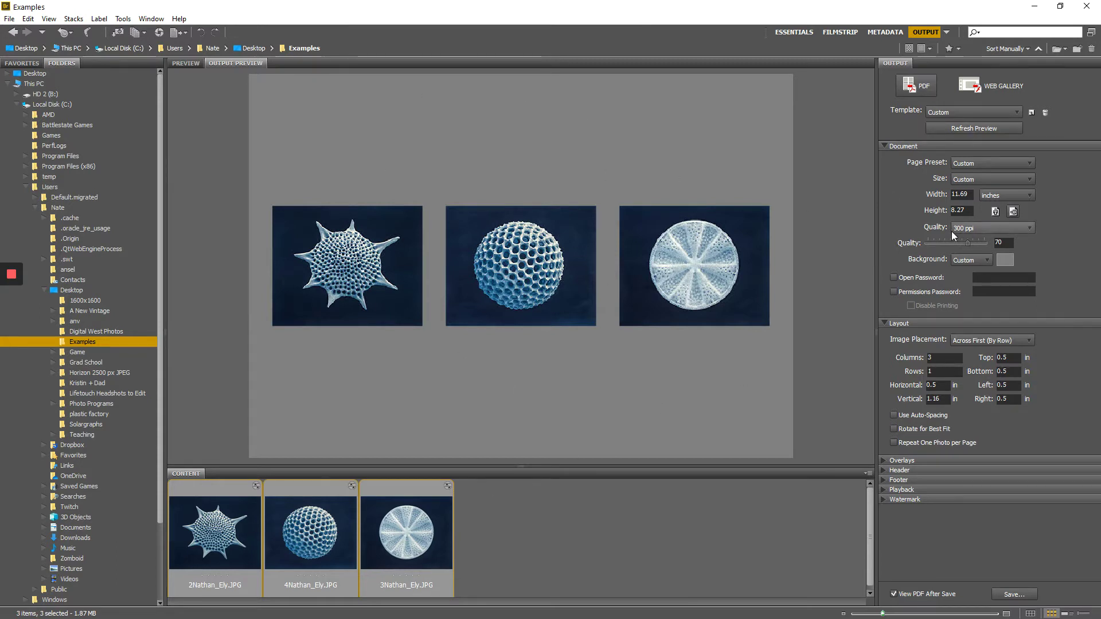
Set the page size to 22 in wide by 8 in high and refresh the preview.
left_click_drag(972, 194, 897, 195)
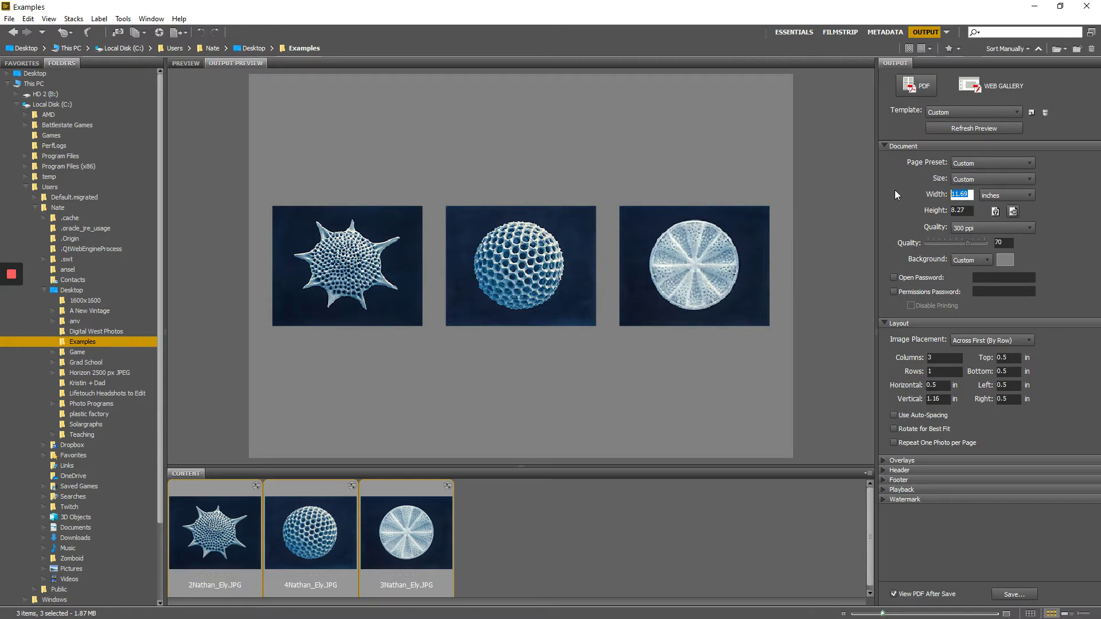
type("22")
key("Tab")
type("8")
left_click_drag(971, 193, 882, 205)
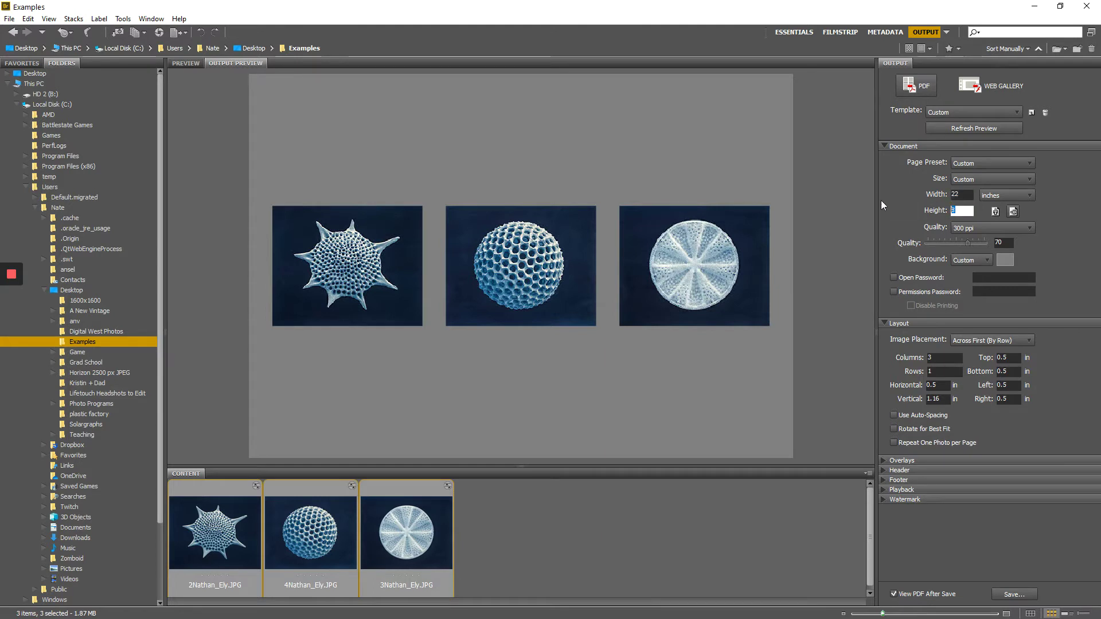
left_click(956, 126)
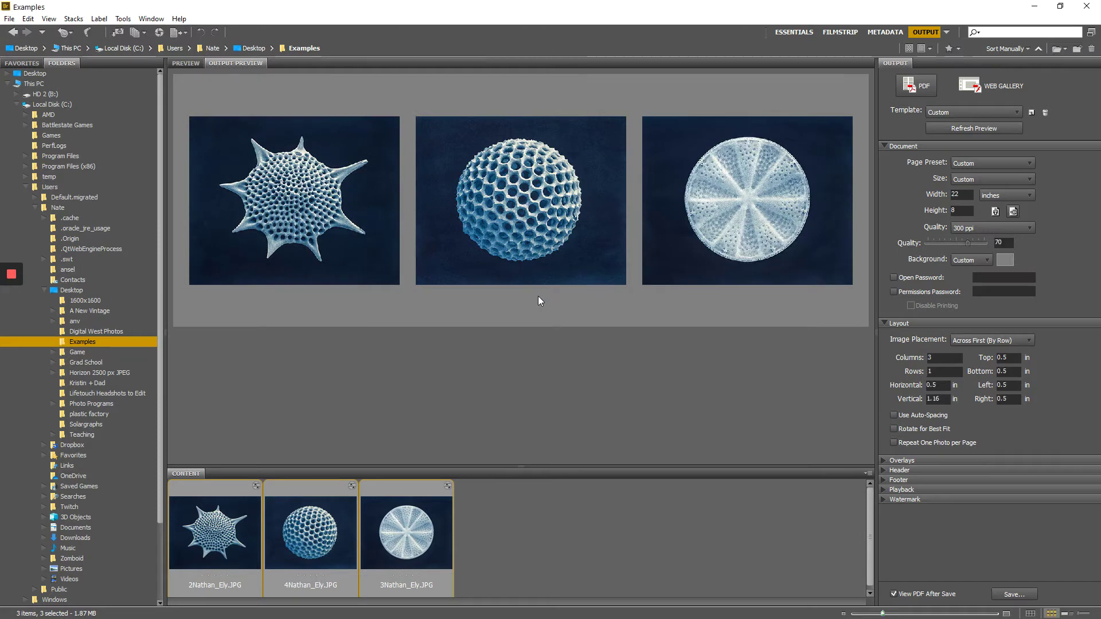
Set the page height to 6 in and refresh the preview.
left_click_drag(966, 210, 883, 211)
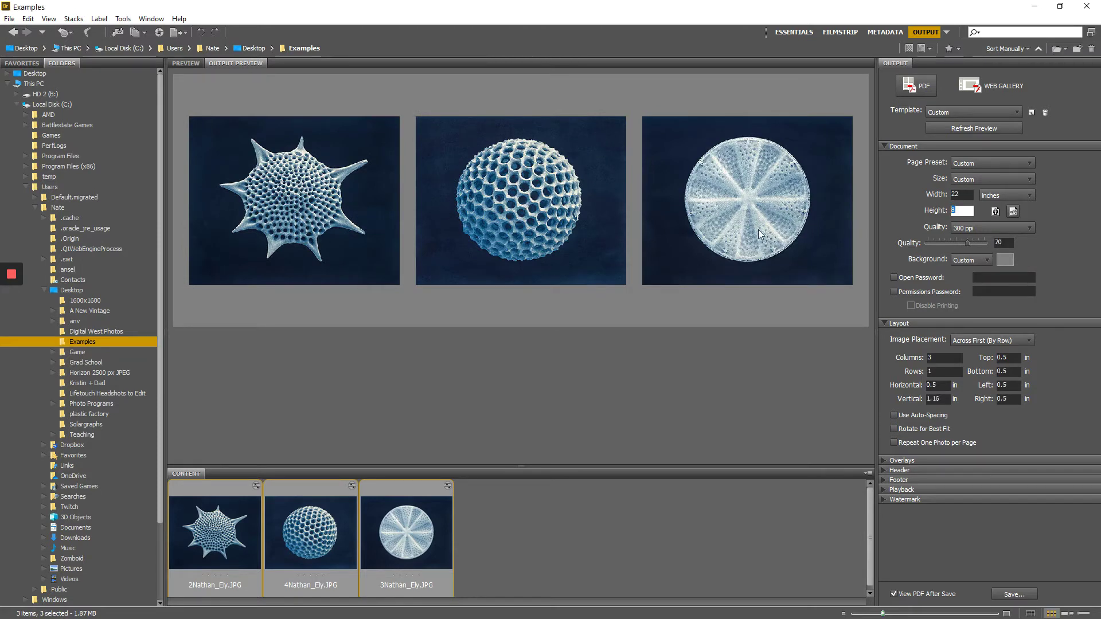
type("6")
left_click(975, 130)
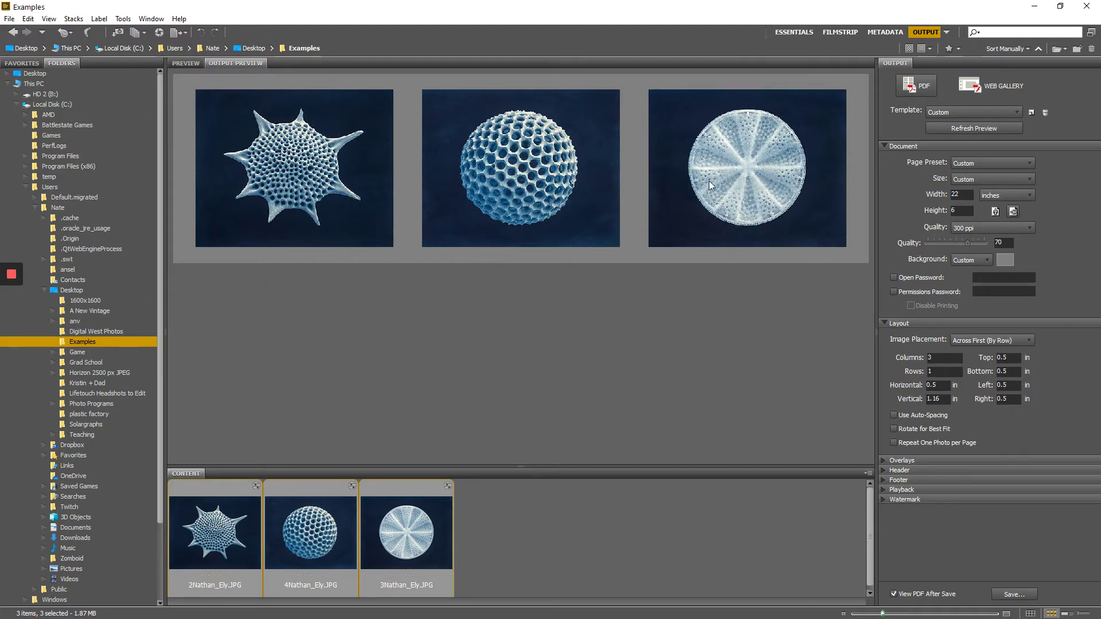
Save the current output settings as a template named "Project 4 Triptych".
left_click(1031, 113)
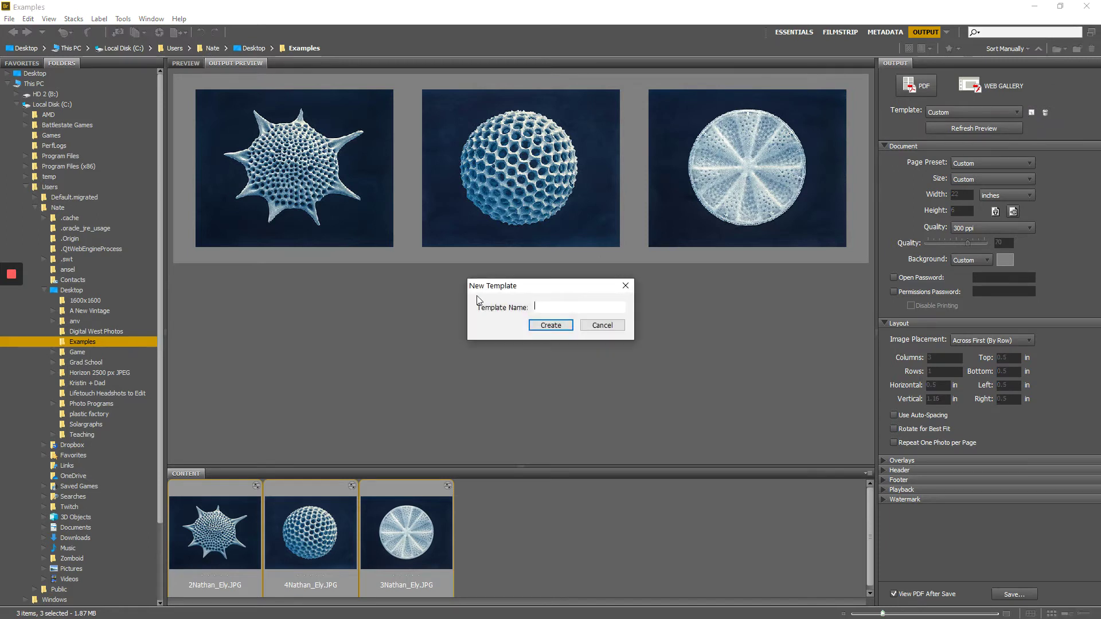
type("Project 4 Triptych")
left_click(551, 325)
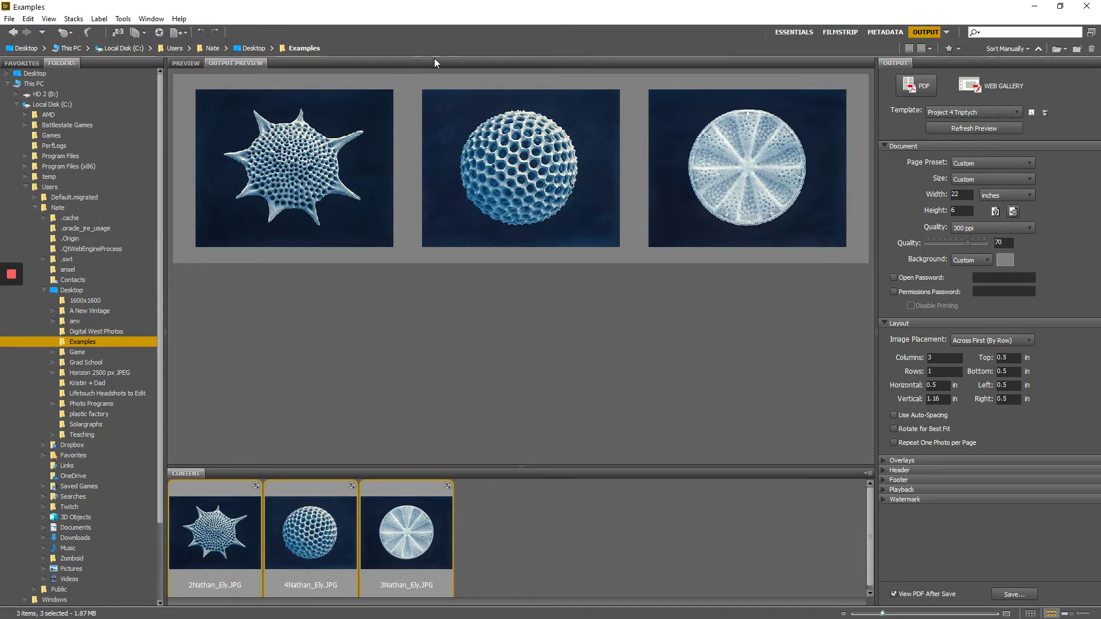
Preview images 1, 2 and 3 from the Horizon 2500 px JPEG folder in the triptych layout.
left_click(78, 373)
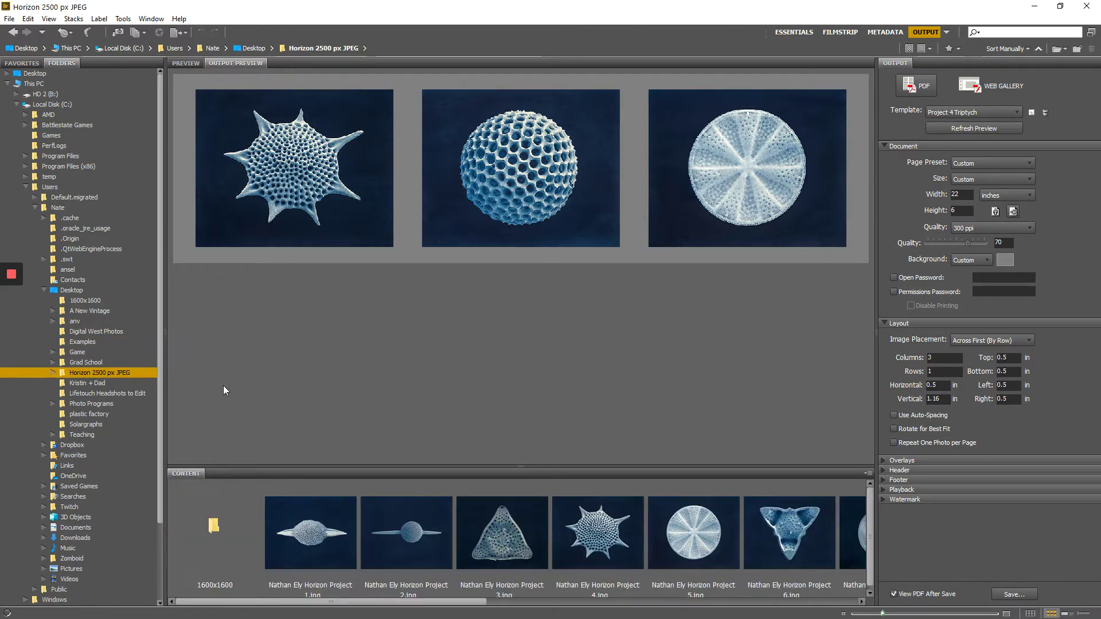
left_click(350, 536)
left_click(400, 546, "ctrl")
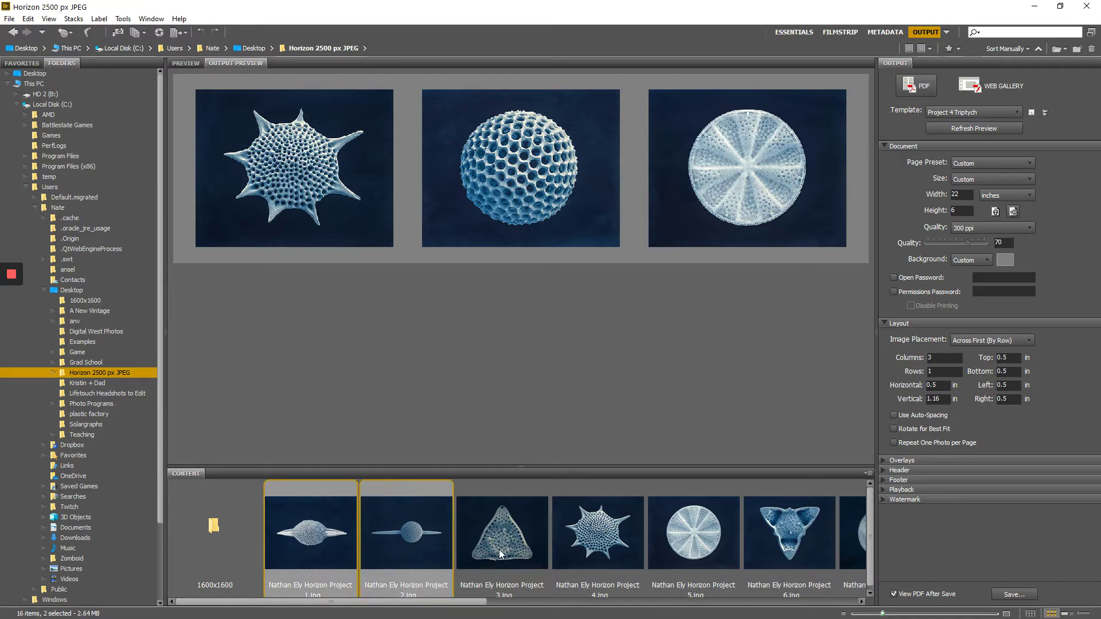
left_click(504, 539, "ctrl")
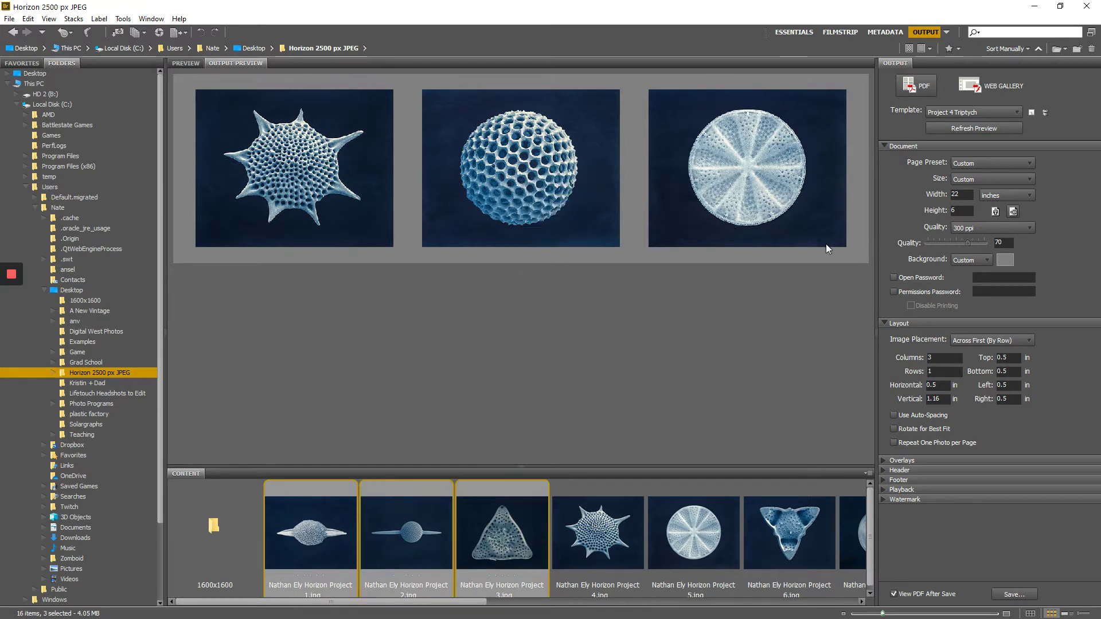
left_click(1016, 128)
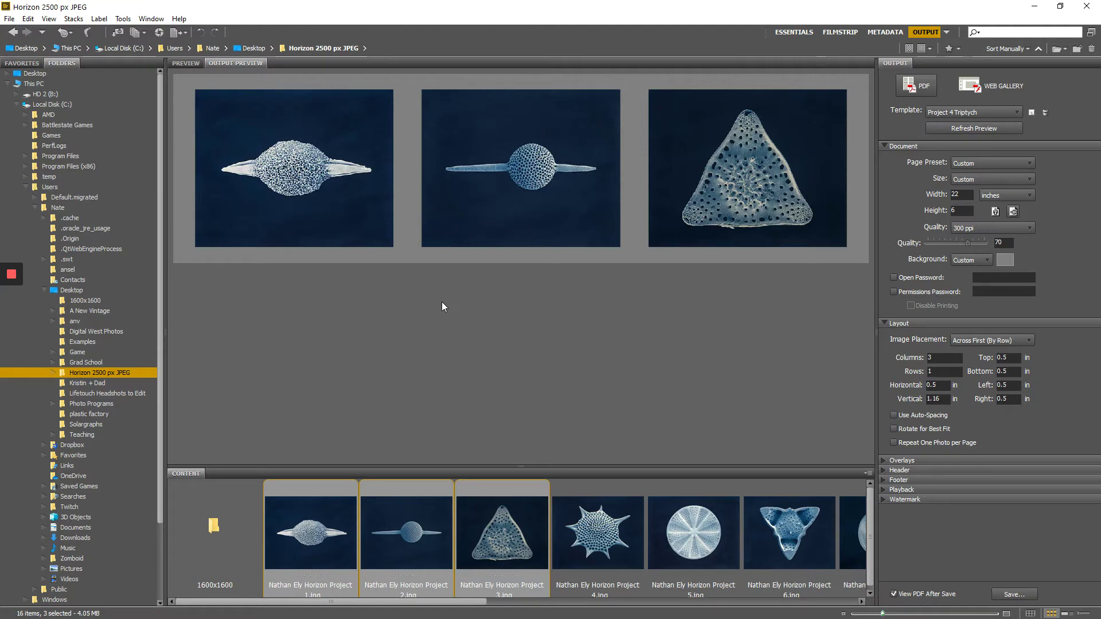
Select Horizon Project images 4 to 6 and refresh the preview with them.
left_click(605, 539)
left_click(789, 552, "shift")
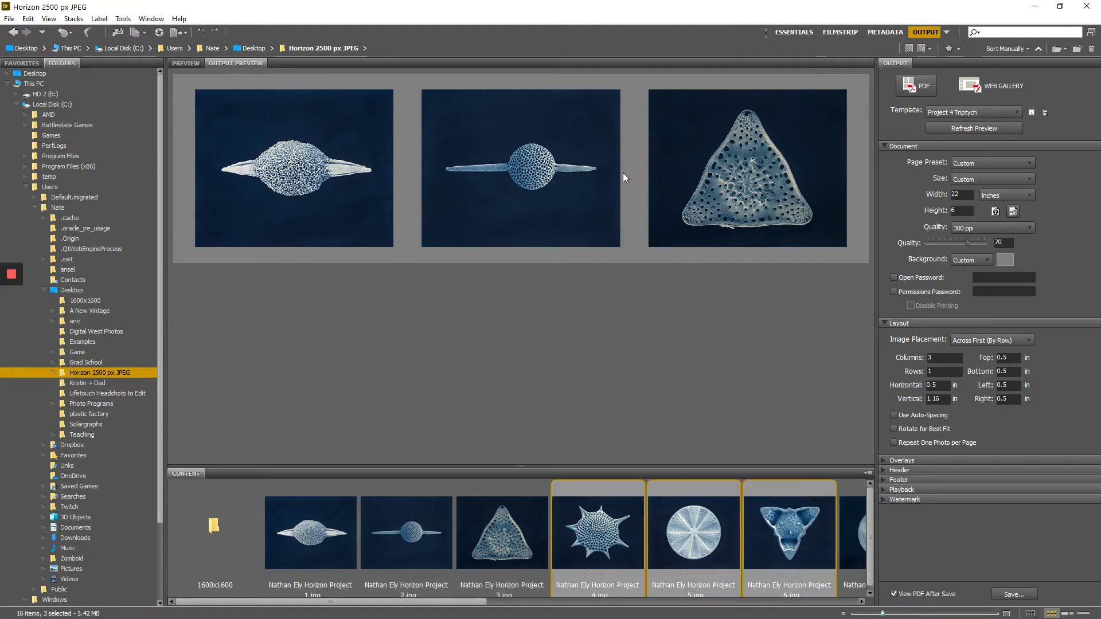
left_click(981, 131)
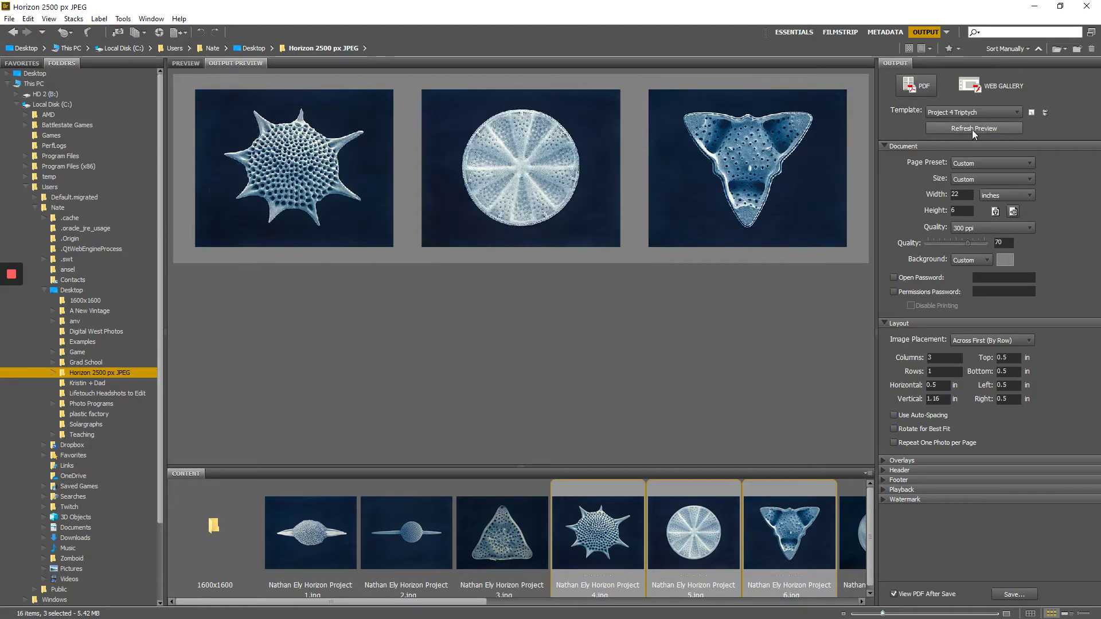
Select Horizon Project images 7 to 9 and refresh the preview with them.
scroll(795, 532, "down", 2)
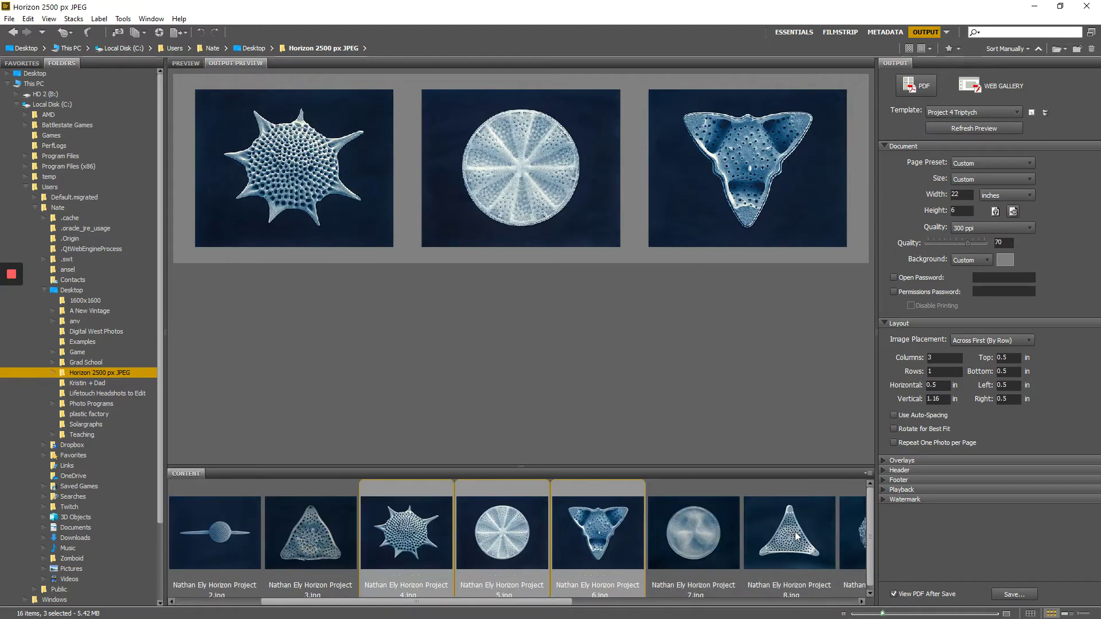
left_click(597, 542)
left_click(814, 545, "shift")
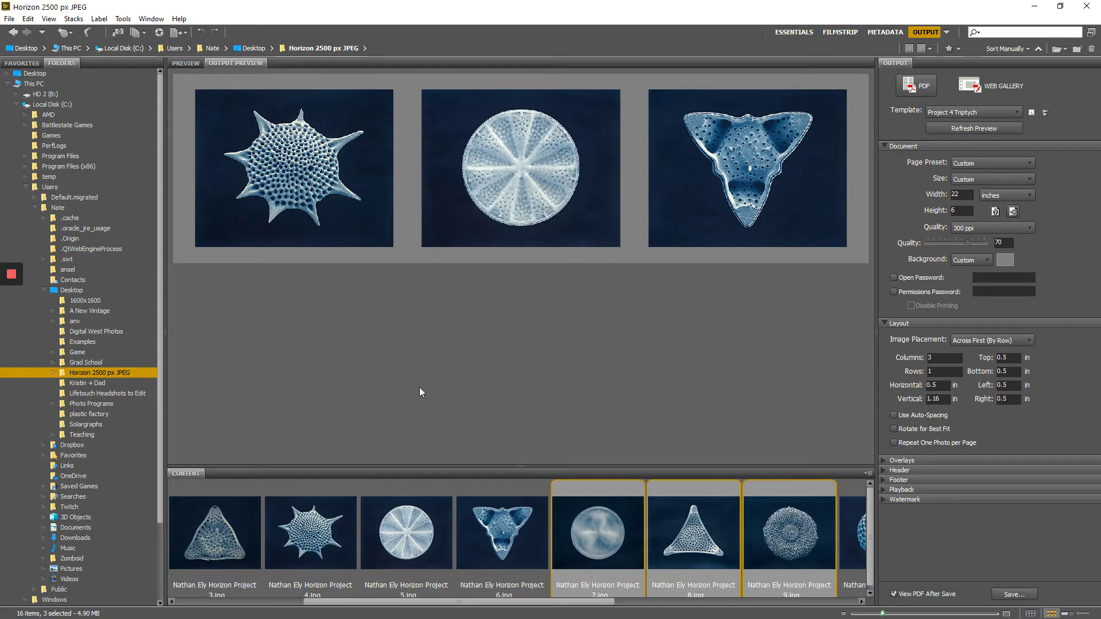
left_click(974, 128)
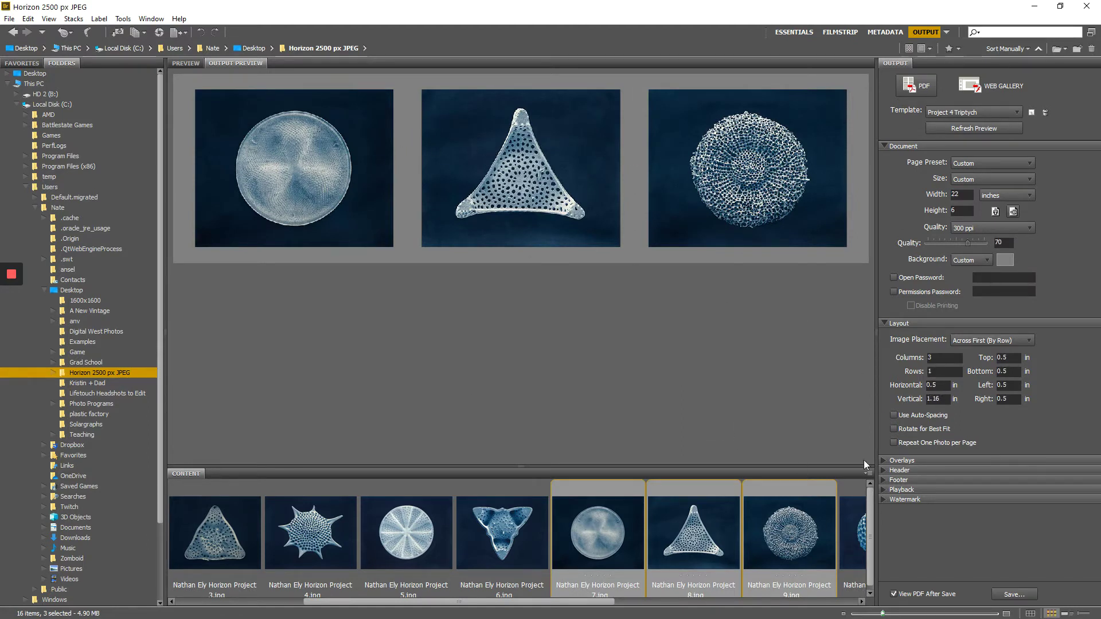
Set the layout to 2 columns and preview it with only Horizon Project images 7 and 9 selected.
left_click(933, 359)
type("2")
left_click(817, 552)
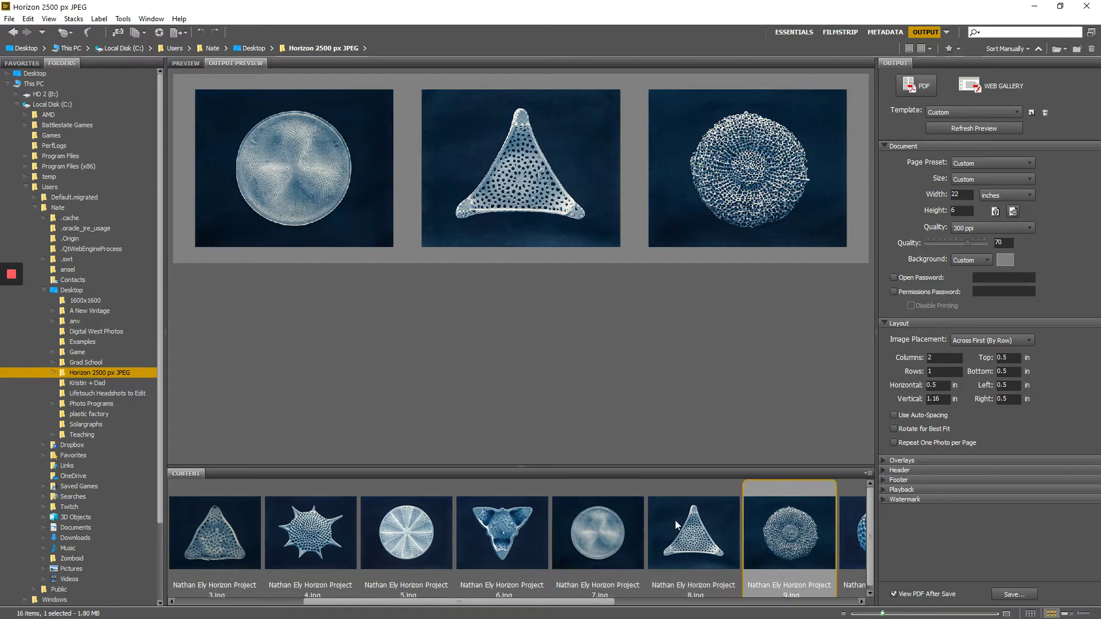
left_click(675, 521)
left_click(797, 551)
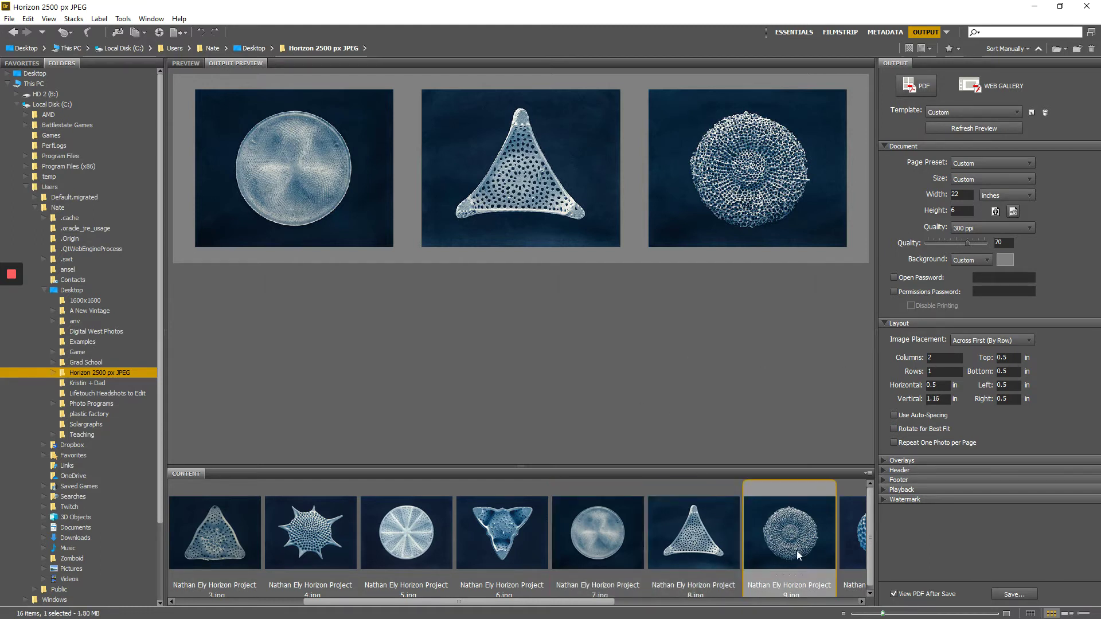
left_click(612, 524, "ctrl")
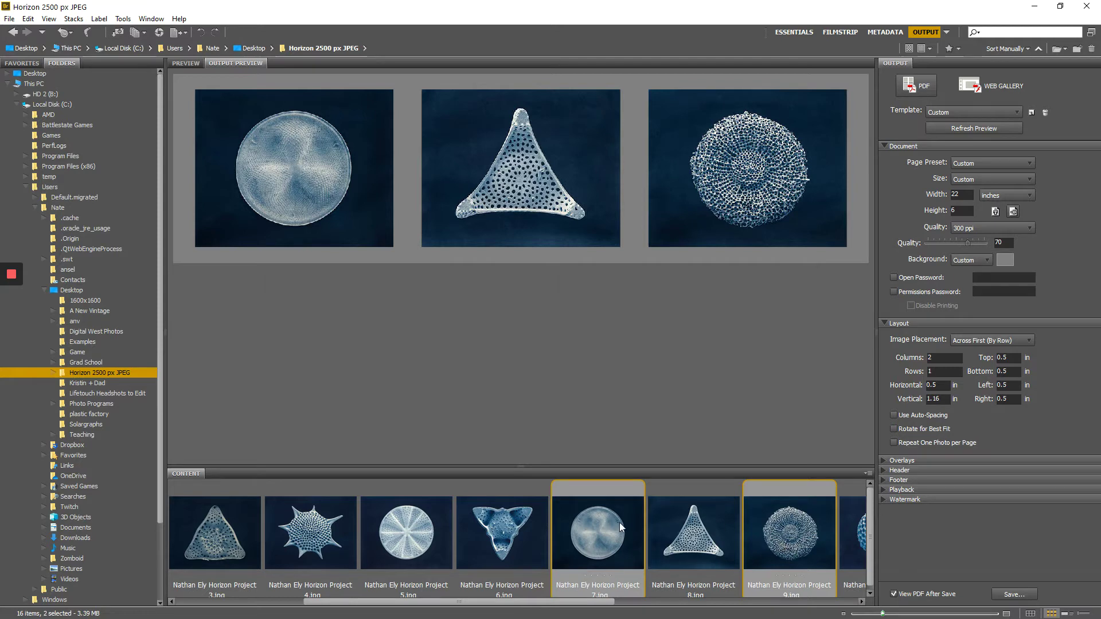
left_click_drag(825, 542, 649, 197)
left_click(969, 127)
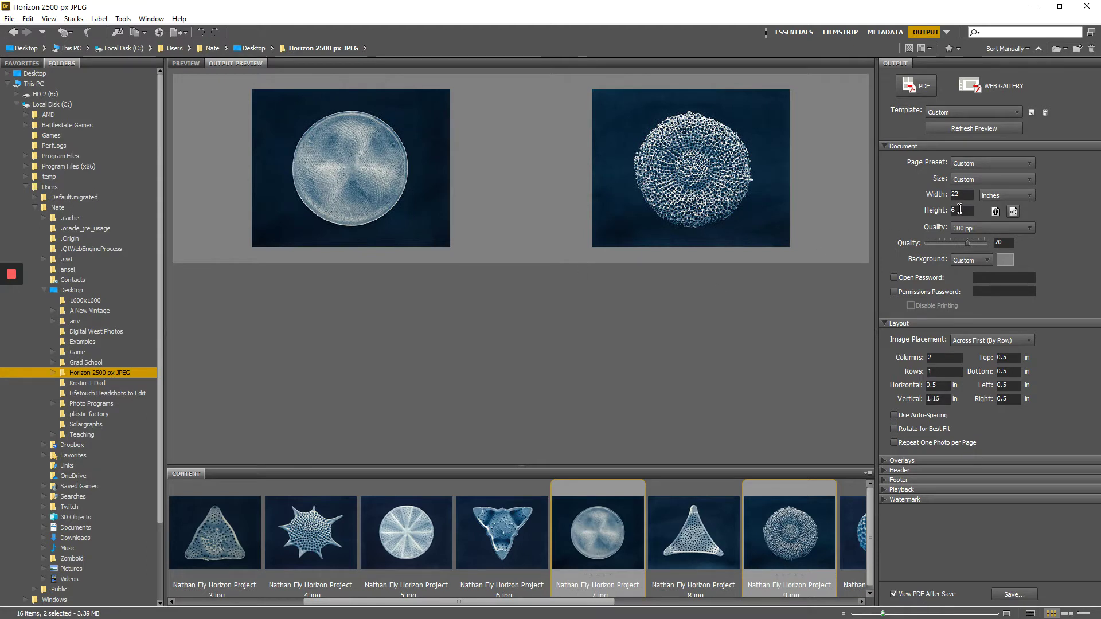
Try page heights of 11 in and 10 in and settle on 9 in, refreshing the preview for each value.
left_click(960, 210)
left_click(961, 127)
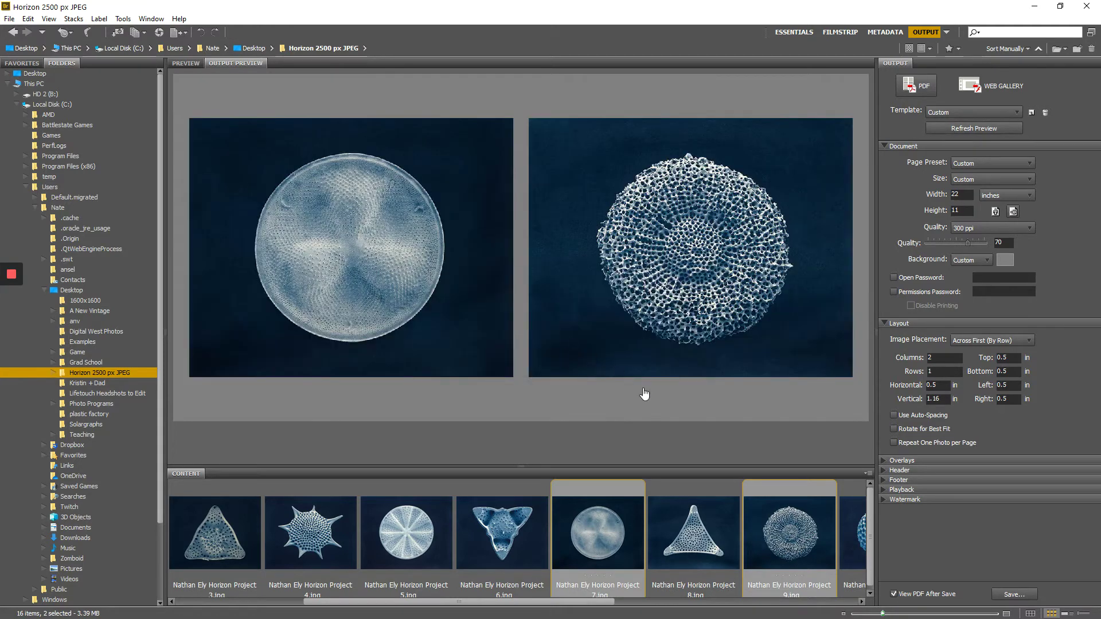
double_click(966, 210)
type("10")
left_click(983, 126)
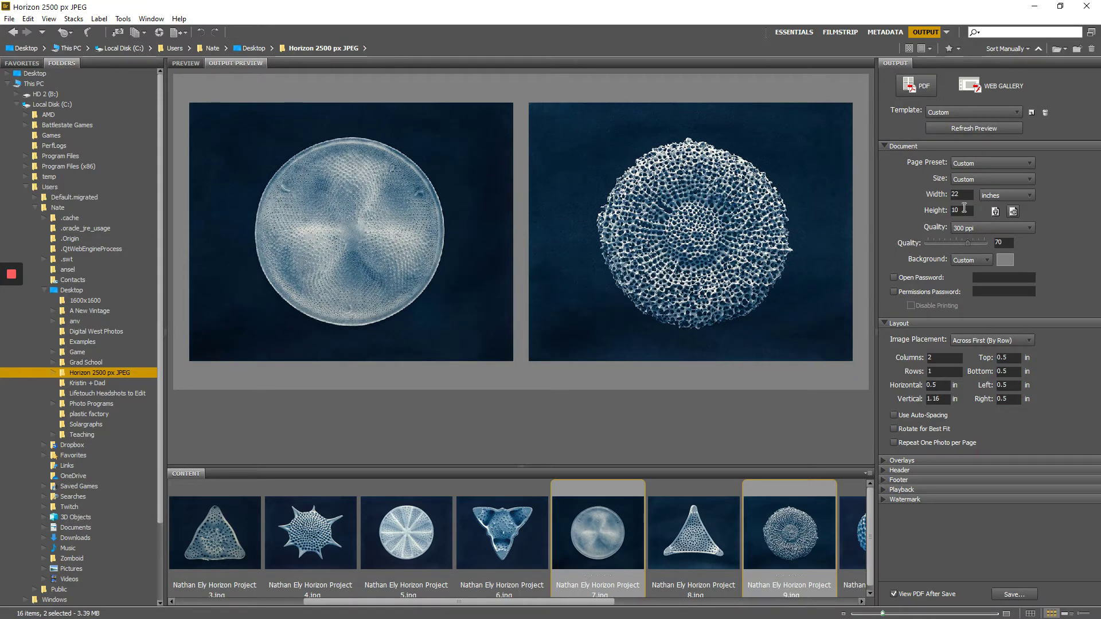
type("9")
left_click(992, 129)
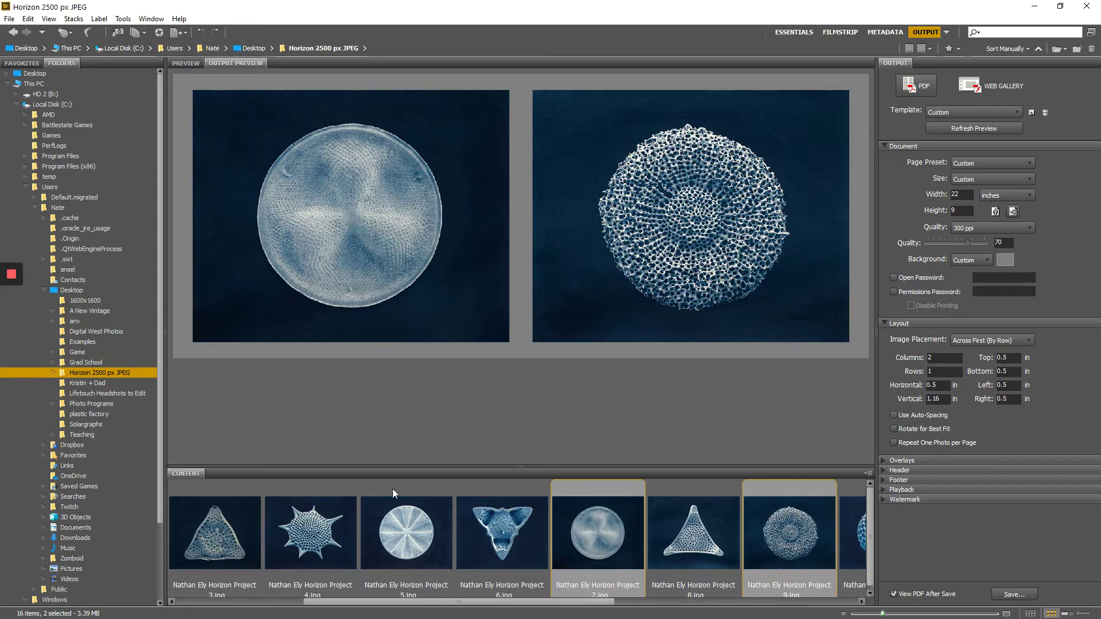
Go back to the Examples folder and select its three images.
left_click(82, 339)
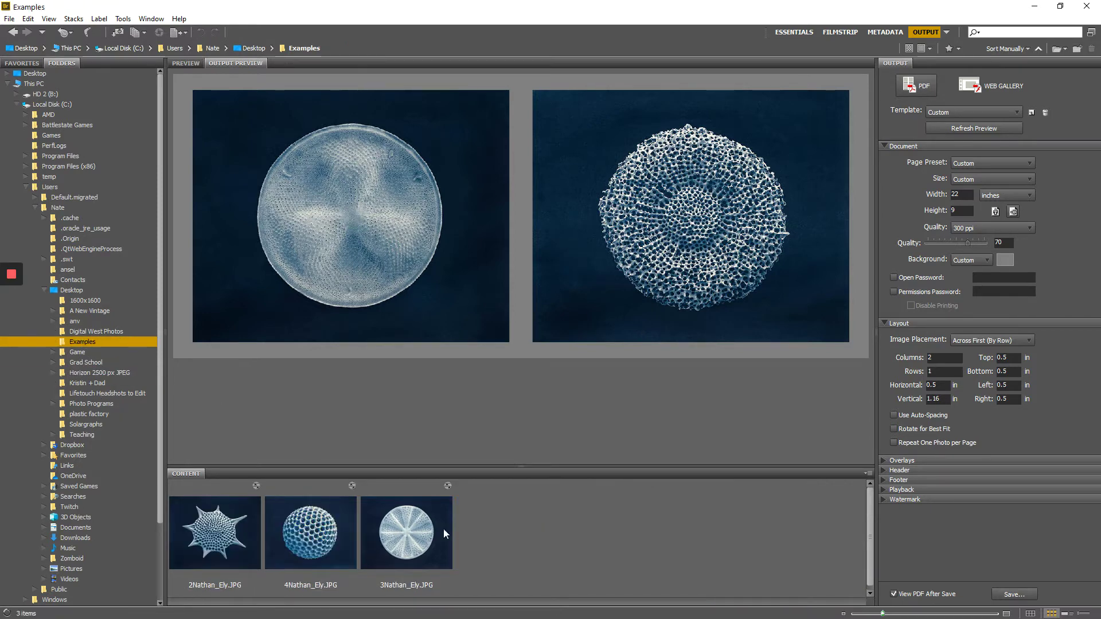
left_click(218, 523)
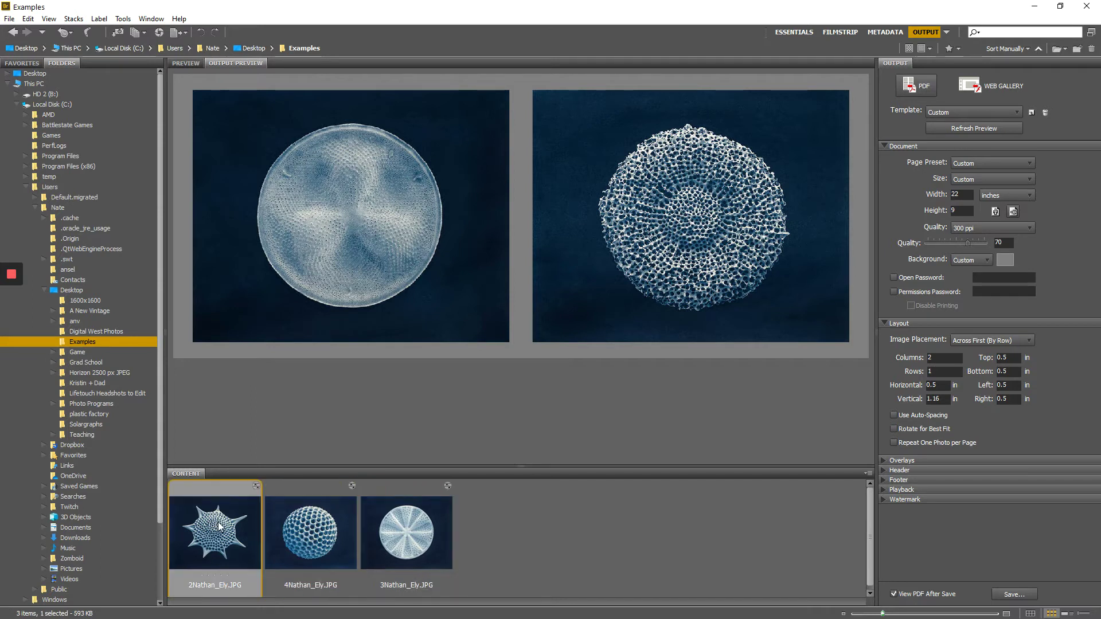
left_click(414, 534, "shift")
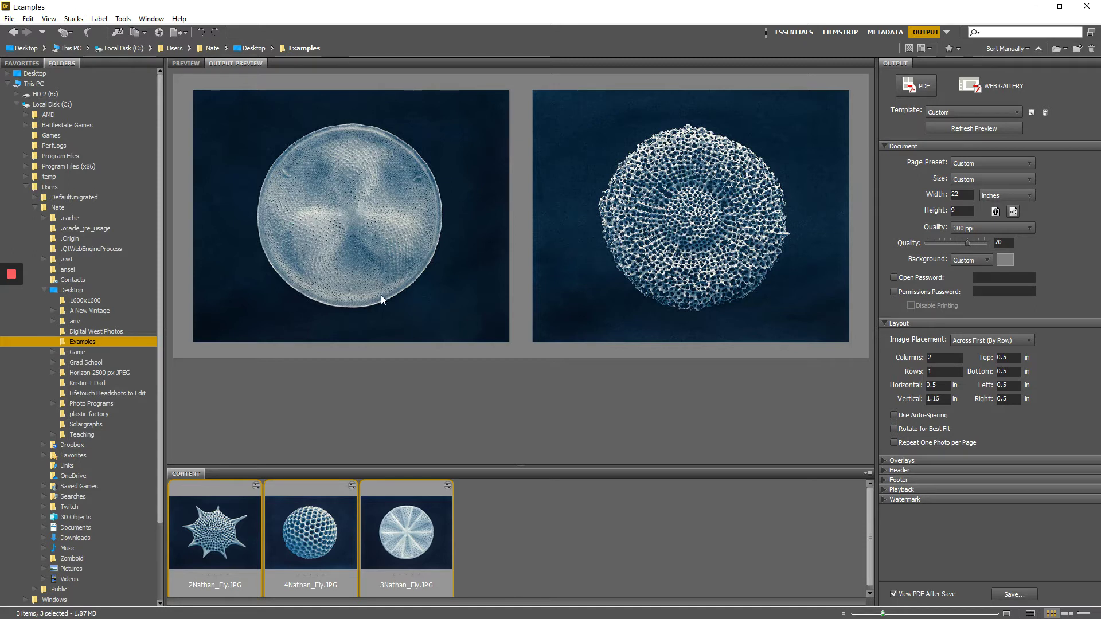
right_click(330, 519)
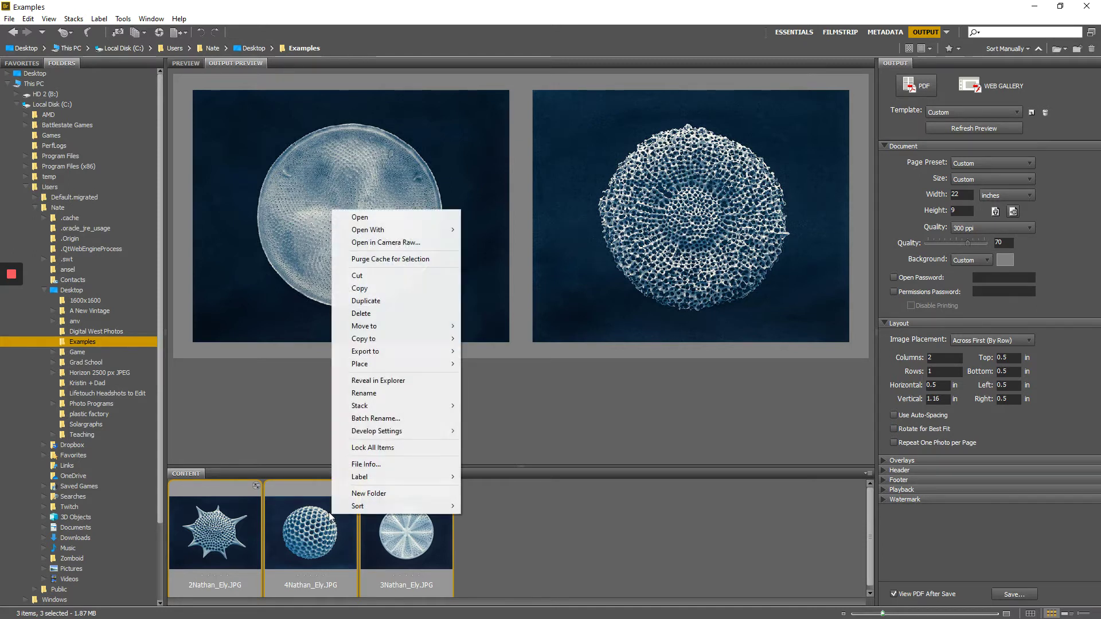
left_click(422, 244)
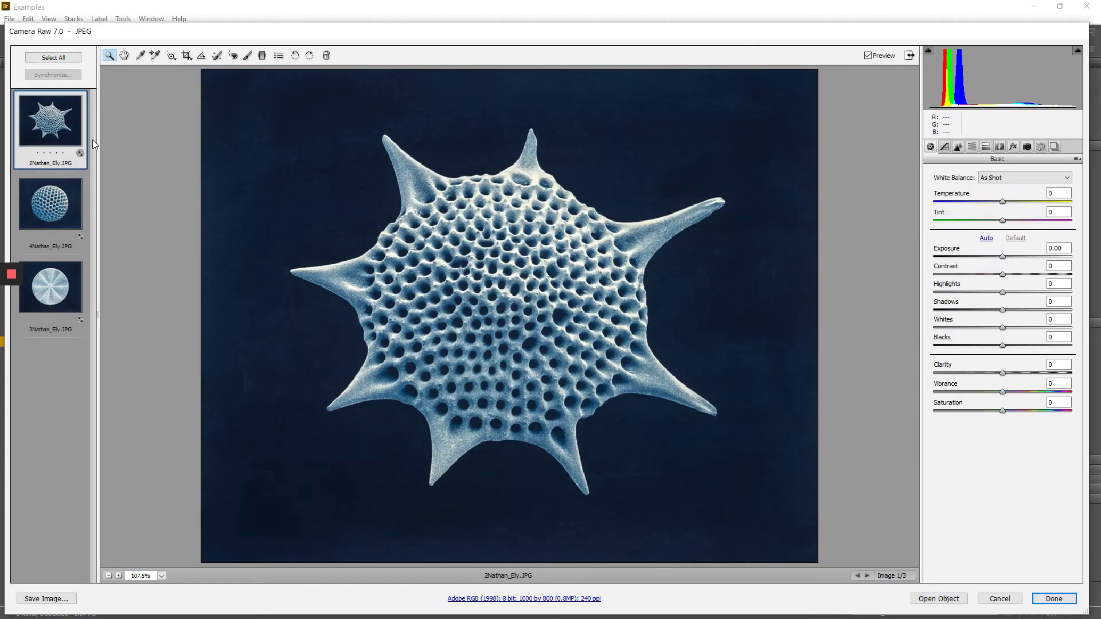
left_click(1000, 598)
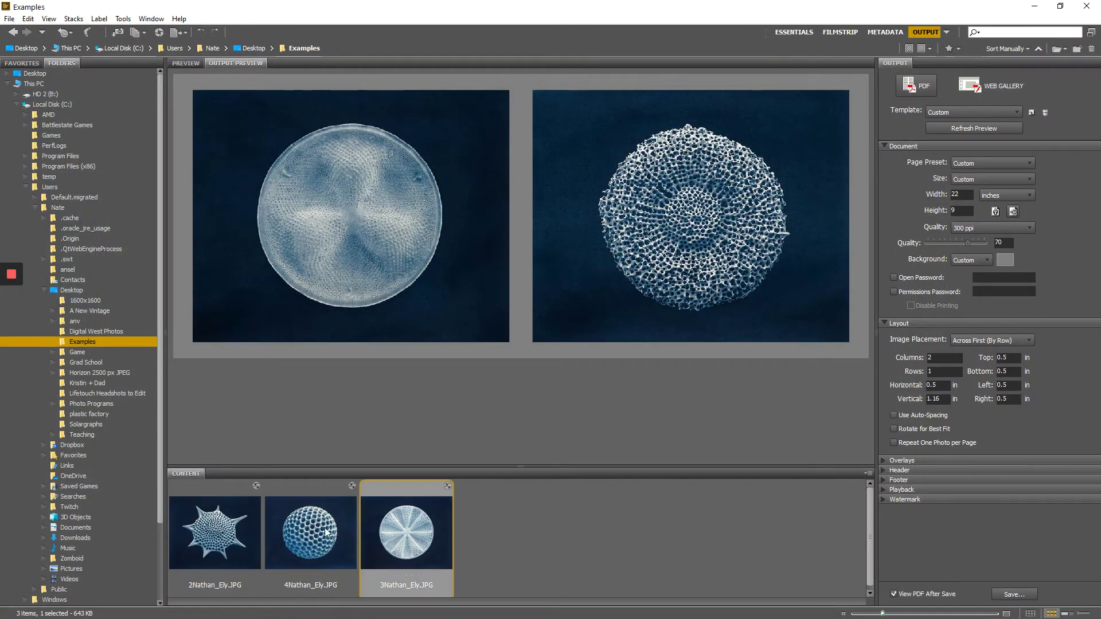
Select all three images in the Examples folder again and open them together in Camera Raw.
left_click(361, 538)
left_click(314, 539, "ctrl")
left_click(228, 537, "ctrl")
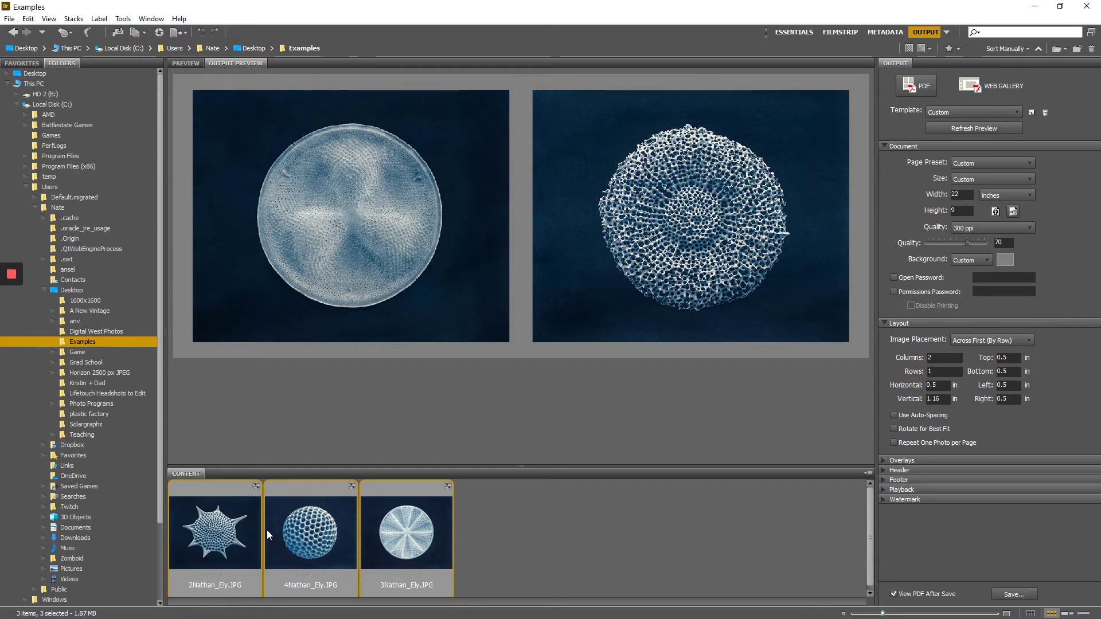
right_click(315, 521)
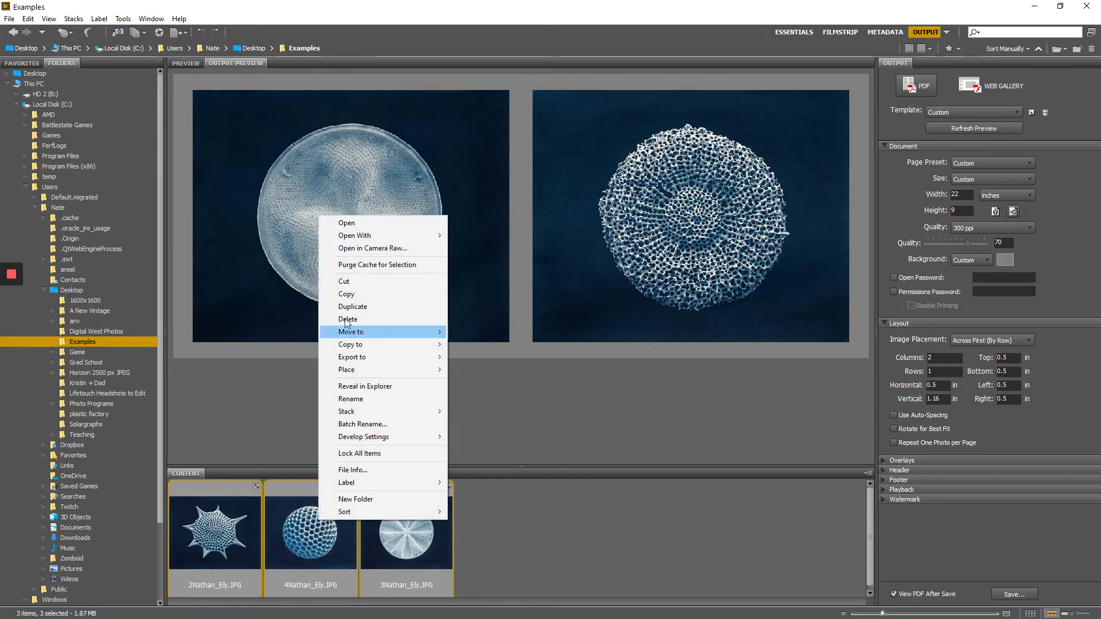
left_click(367, 248)
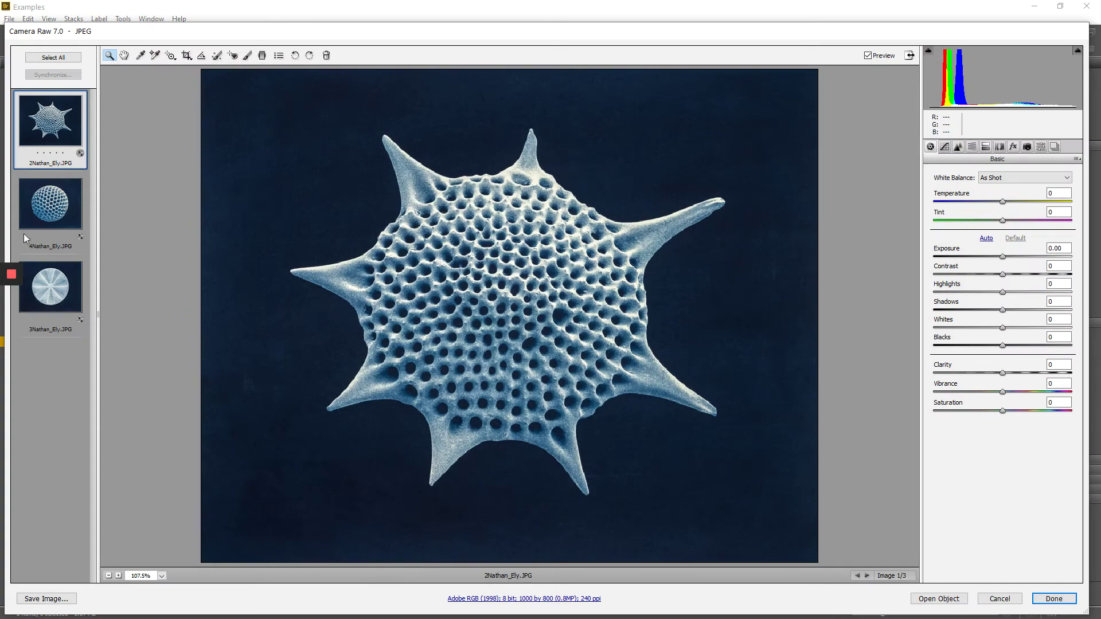
Crop the first image, the spiky one, to a 1 to 1 ratio at about 762 by 762 pixels, with the shape centred.
left_click(51, 212)
left_click(56, 301)
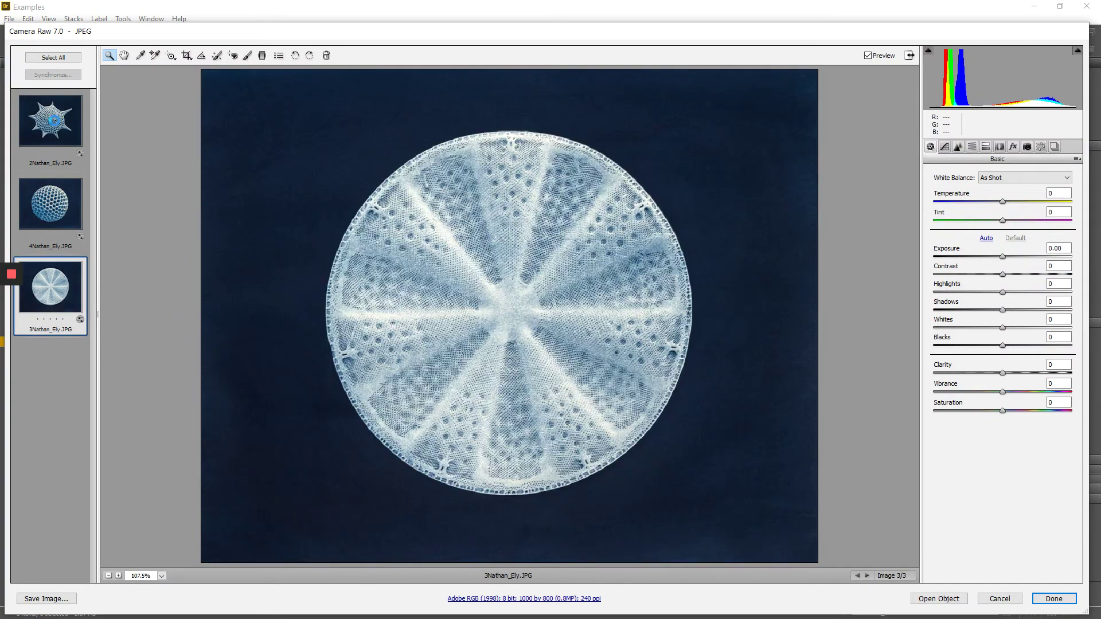
left_click(56, 145)
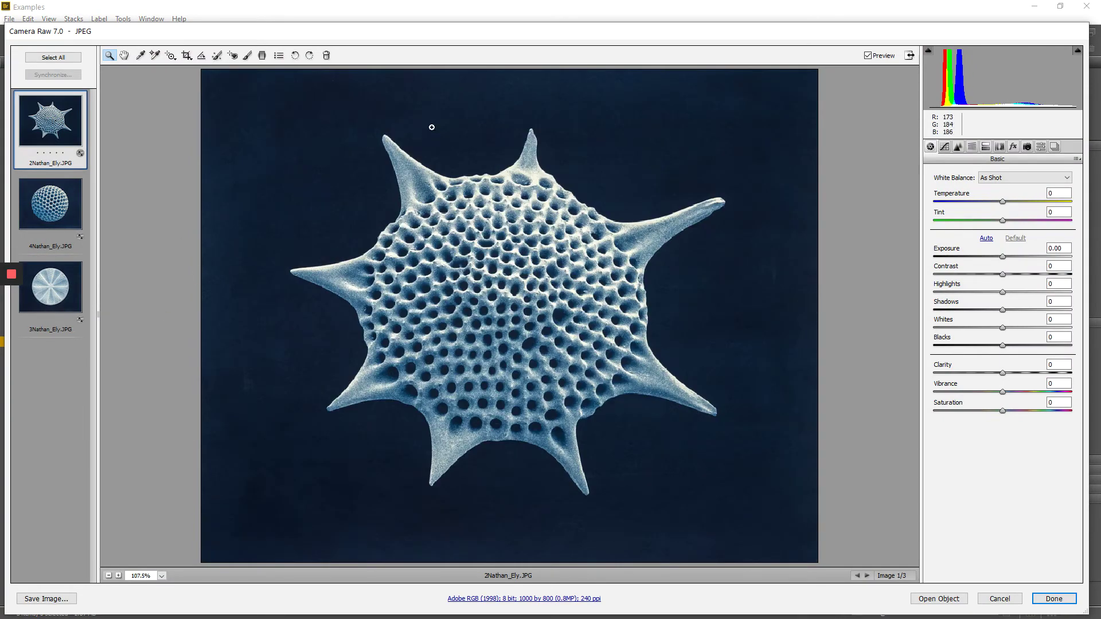
left_click(187, 56)
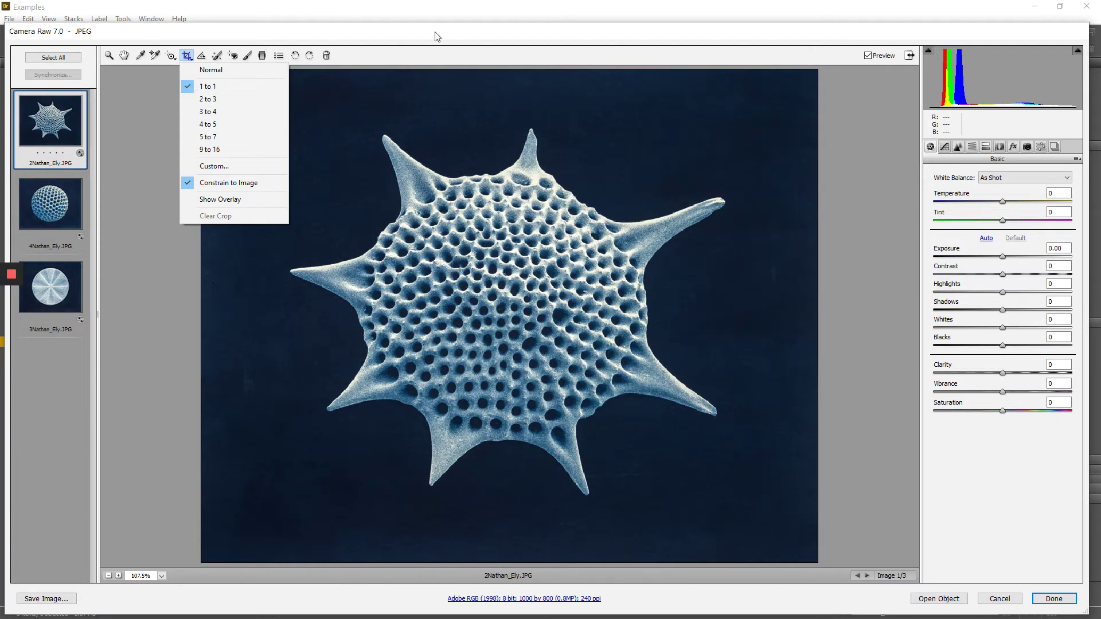
left_click(324, 114)
left_click_drag(242, 93, 870, 560)
left_click_drag(519, 357, 560, 337)
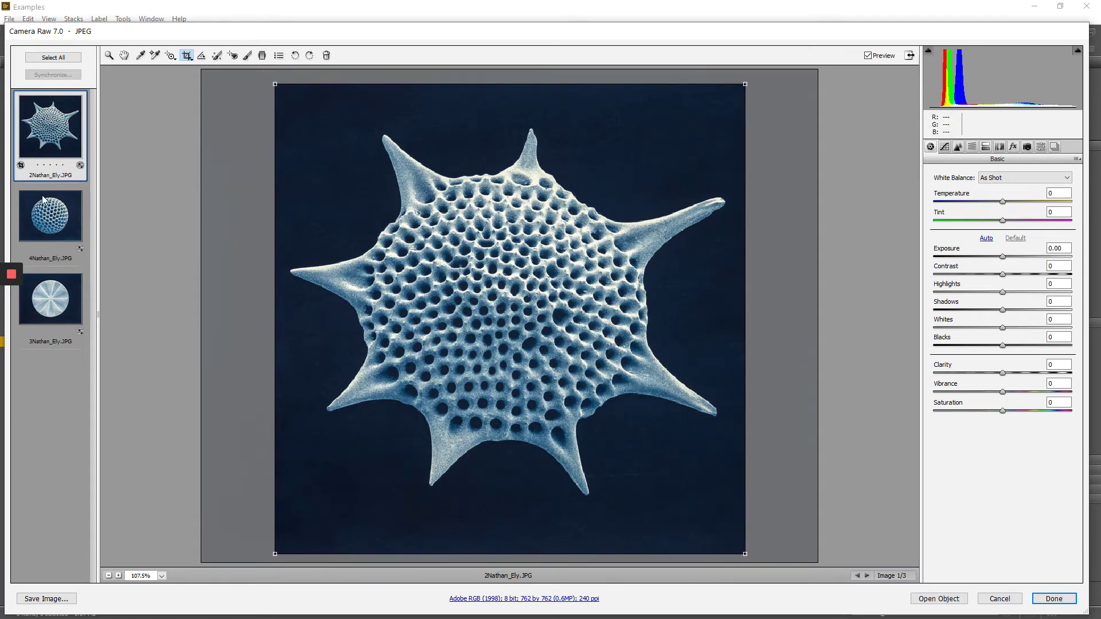
Synchronize the square crop from the first image to the second image and apply the Camera Raw changes.
left_click(55, 227, "ctrl")
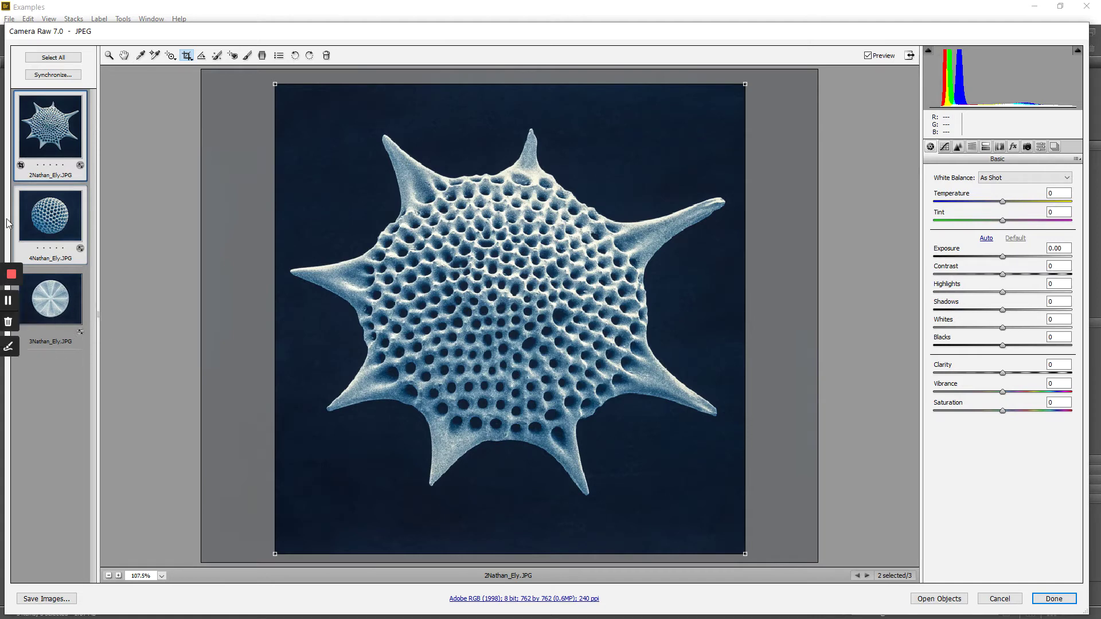
left_click(63, 76)
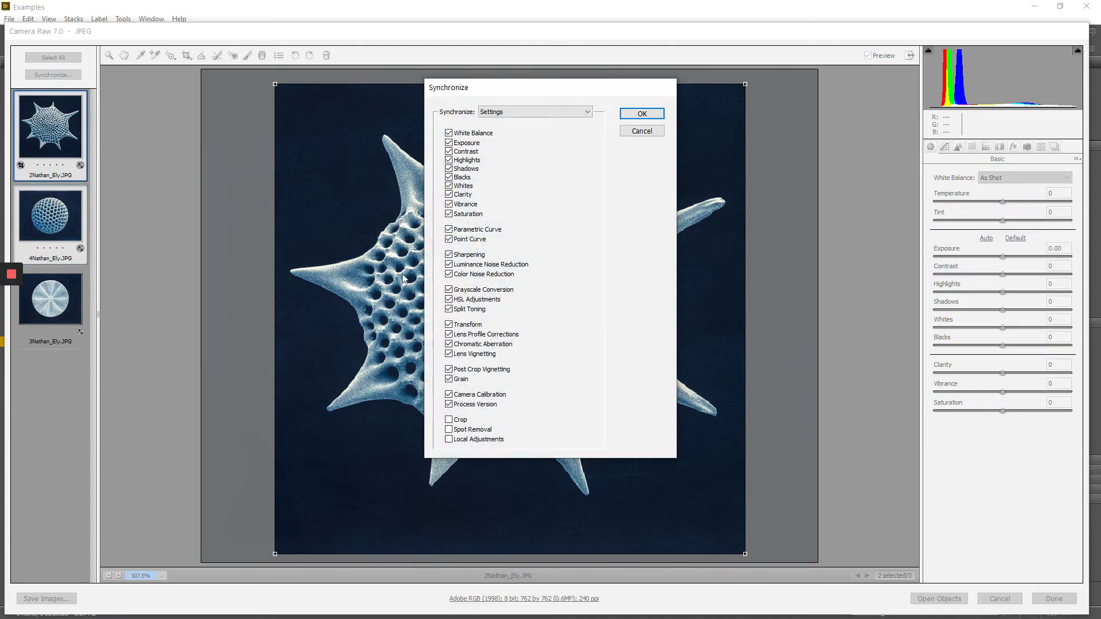
left_click(451, 421)
left_click(636, 112)
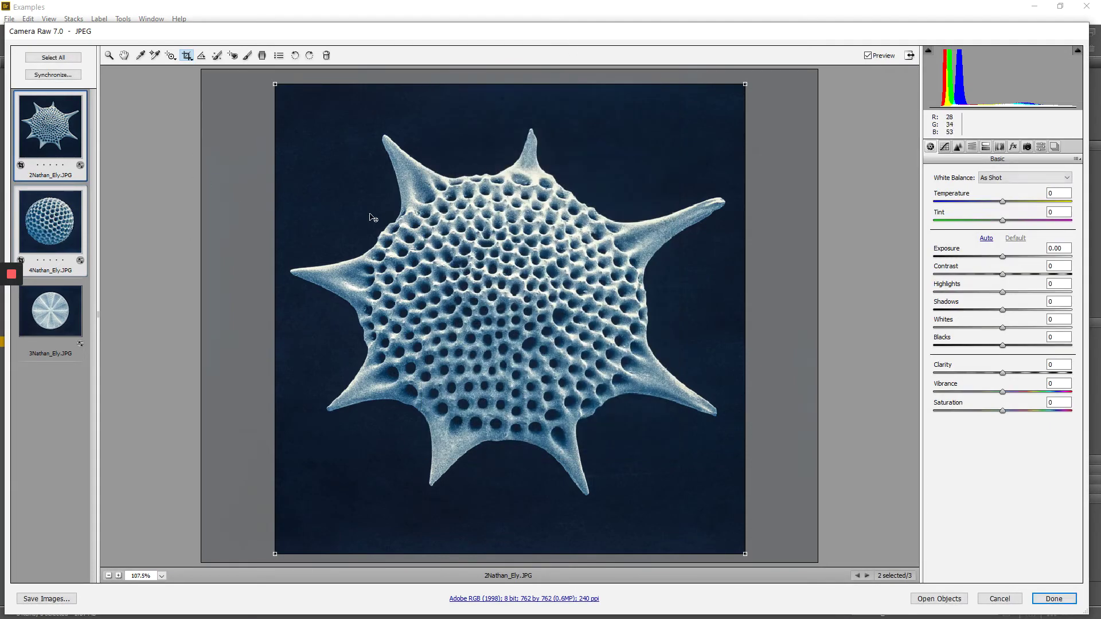
left_click(1054, 599)
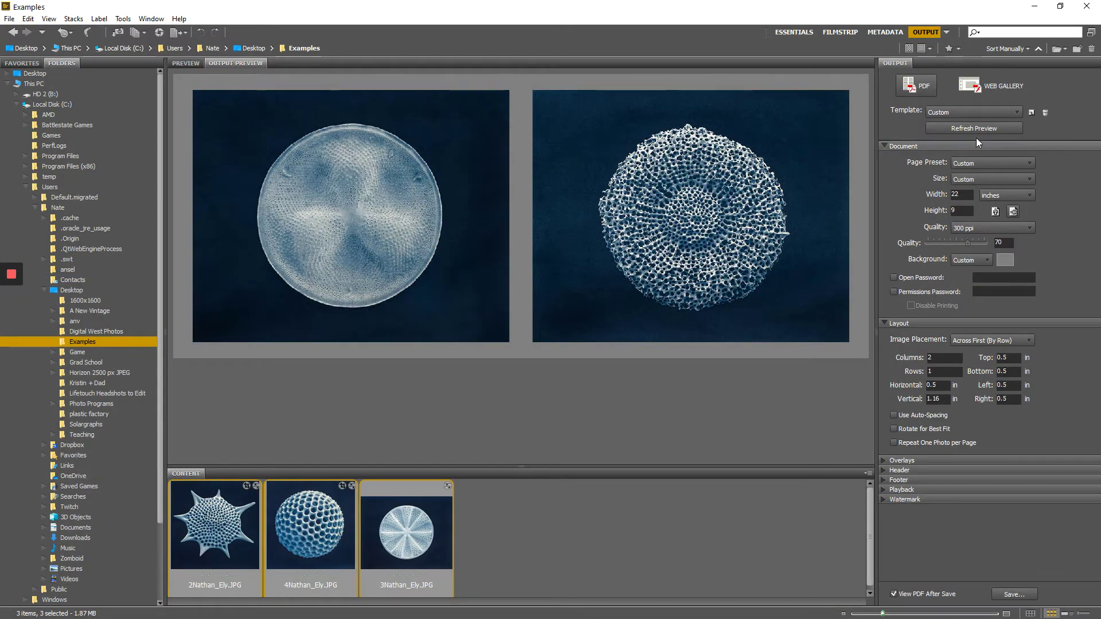
Apply the Project 4 Triptych template to the PDF output and refresh the preview with the three selected images.
left_click(982, 113)
left_click(952, 142)
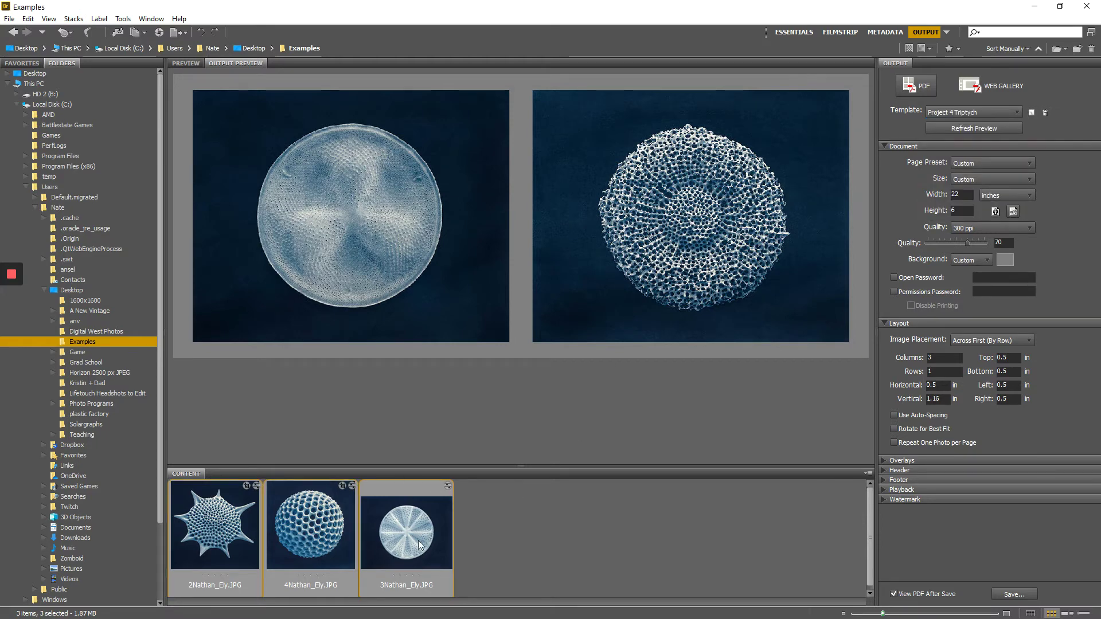
left_click_drag(411, 559, 682, 254)
left_click(969, 128)
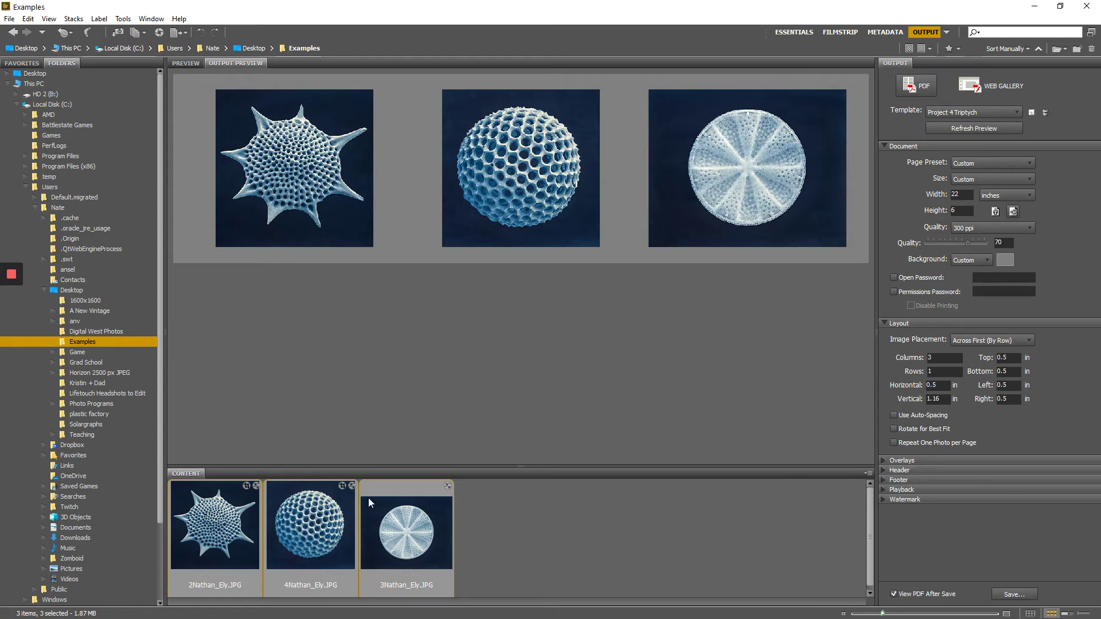
Open the three selected images in Camera Raw again and go to the uncropped third image.
right_click(415, 535)
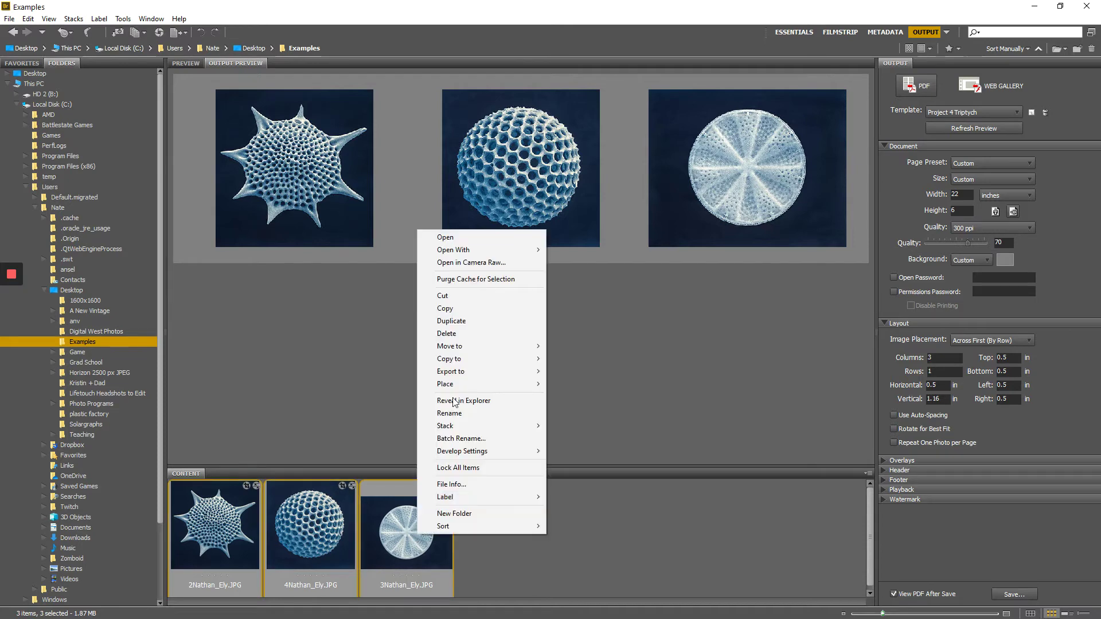
left_click(500, 268)
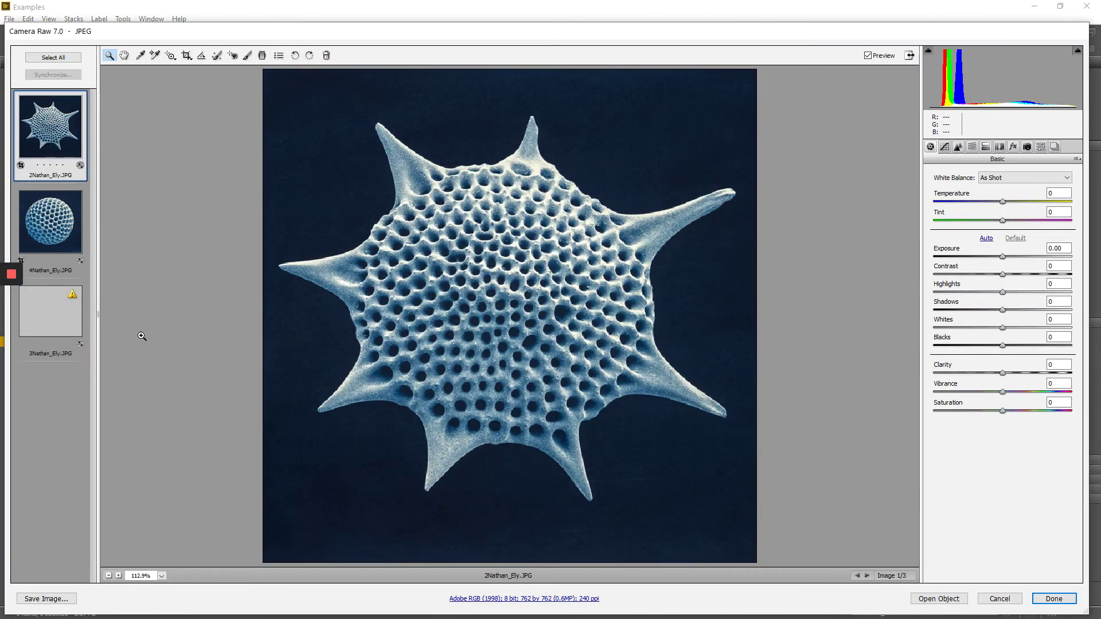
left_click(46, 247)
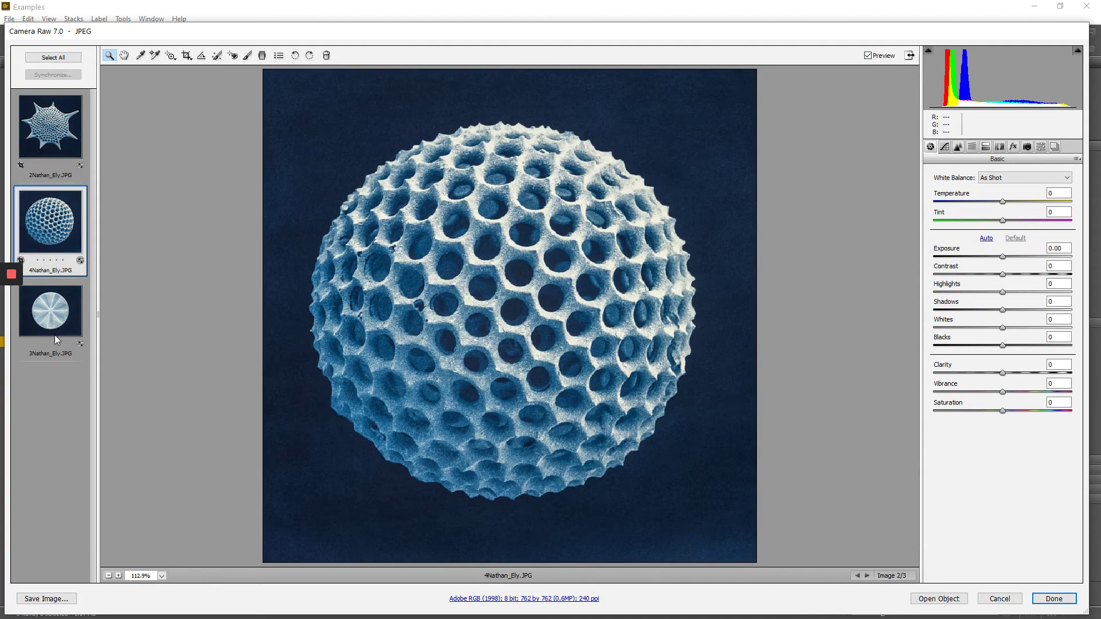
left_click(54, 335)
Synchronize the settings, including Crop, across all three images with the uncropped third image as the source.
key("ctrl+a")
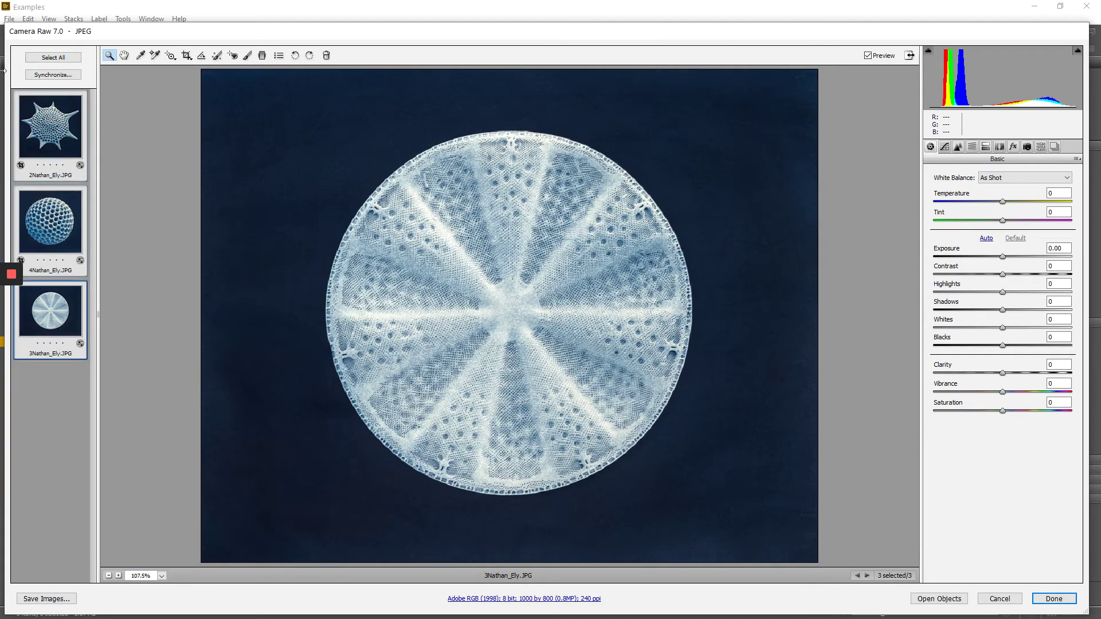
left_click(46, 76)
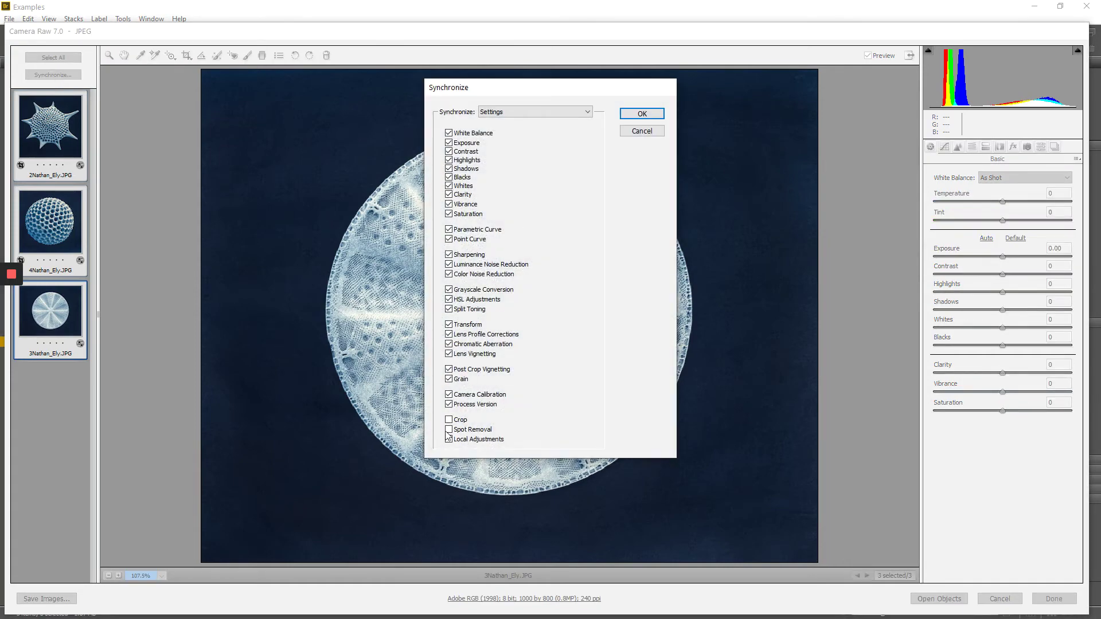
left_click(448, 439)
left_click(454, 421)
left_click(644, 114)
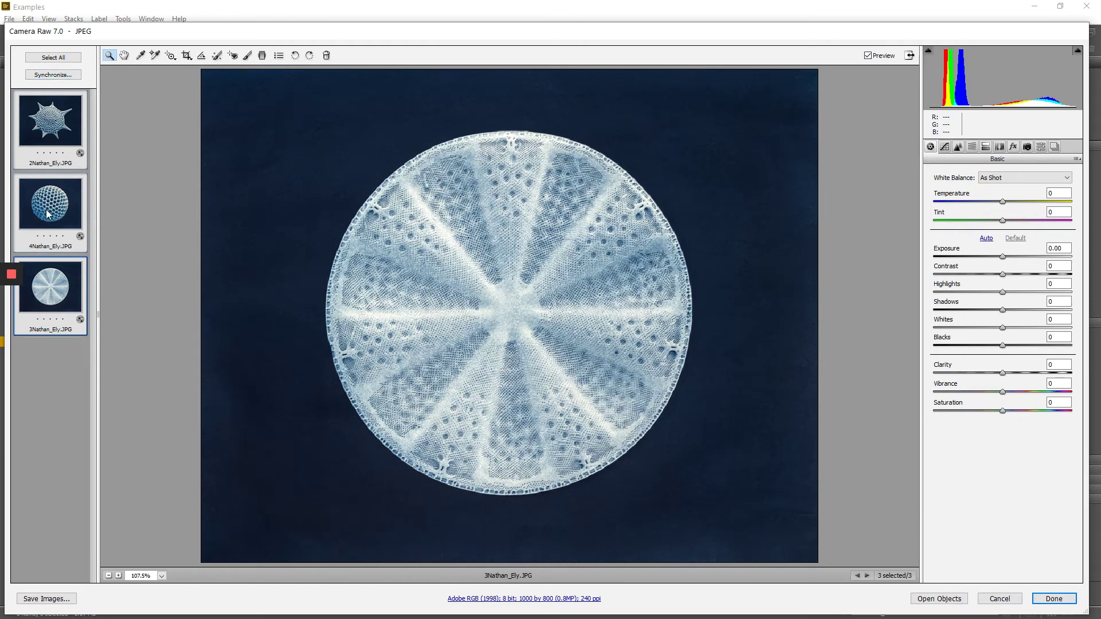
Select all three images with the spiky one as the source and crop them square at about 775 by 775 pixels.
left_click(82, 228)
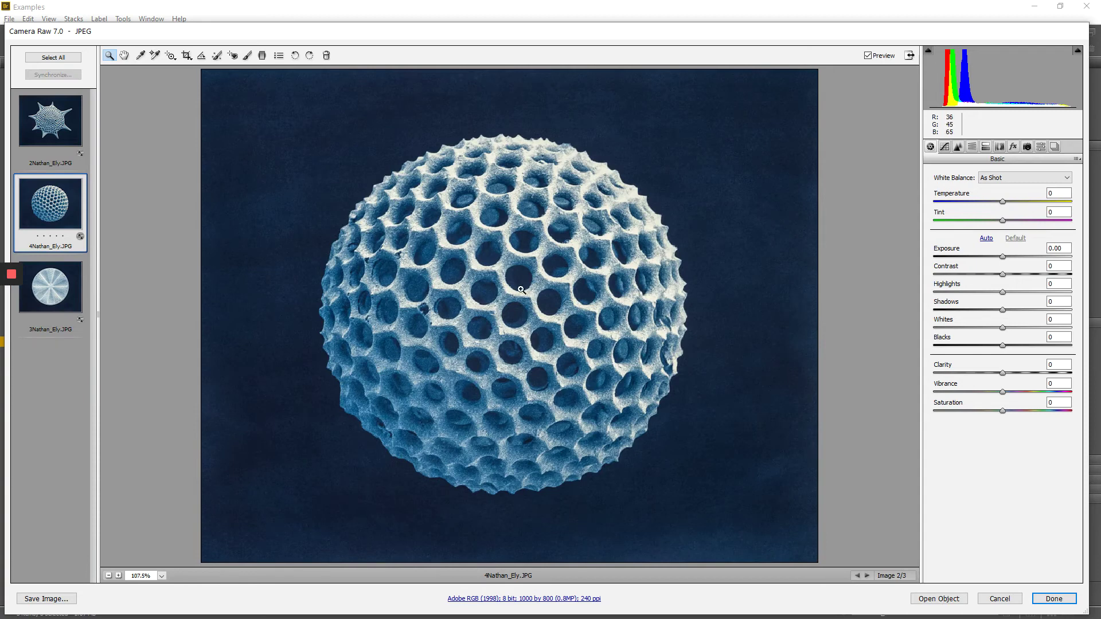
left_click(187, 55)
left_click(43, 138)
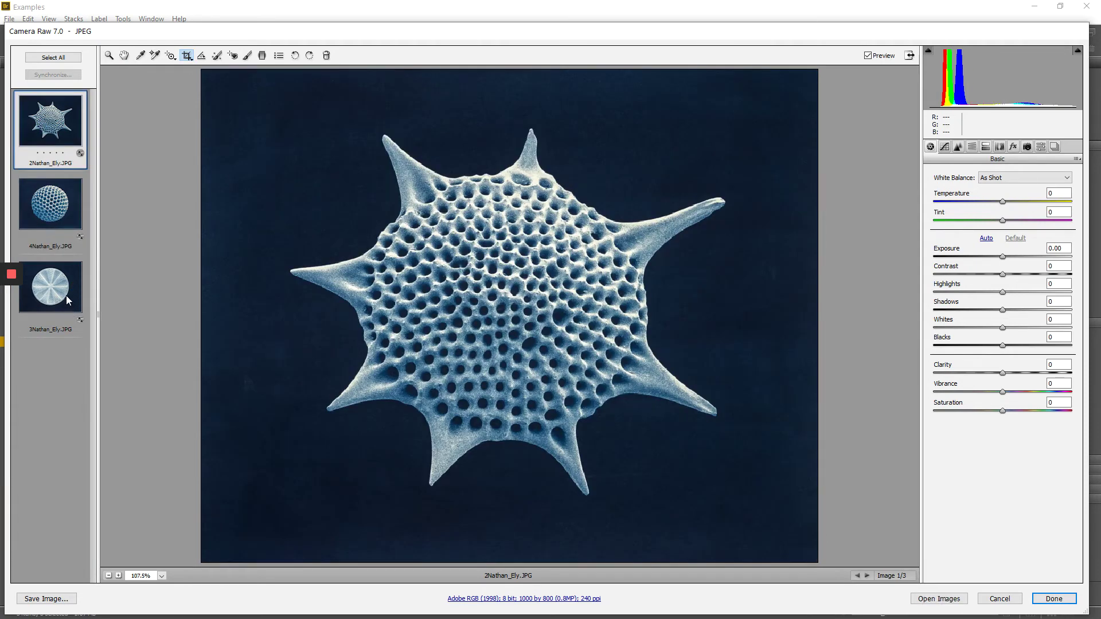
left_click(66, 295, "shift")
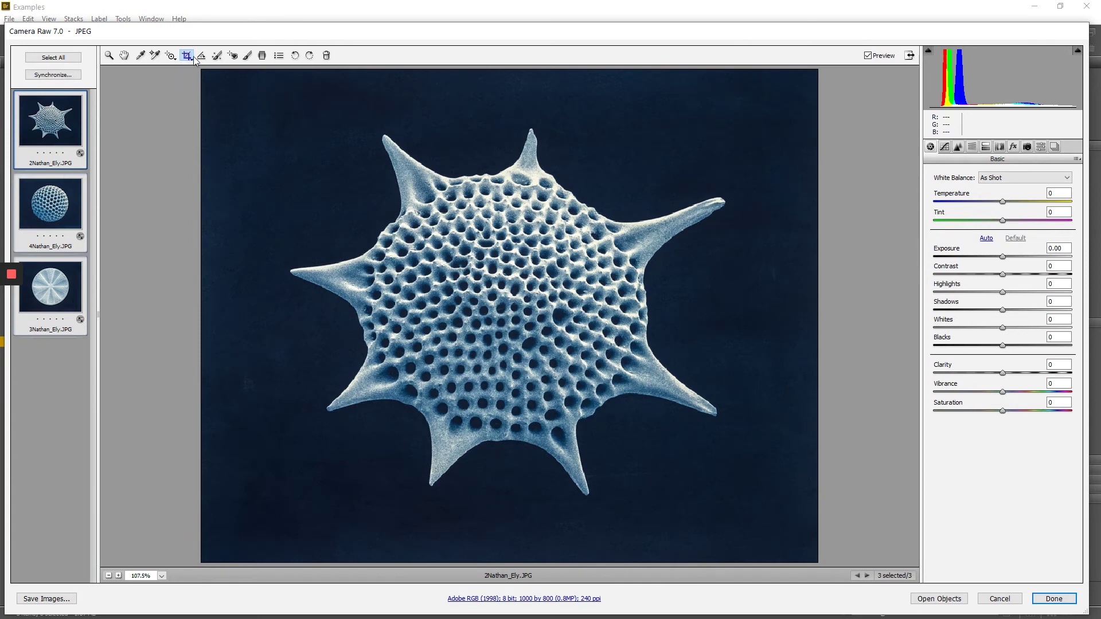
left_click_drag(188, 54, 933, 554)
left_click_drag(542, 347, 570, 345)
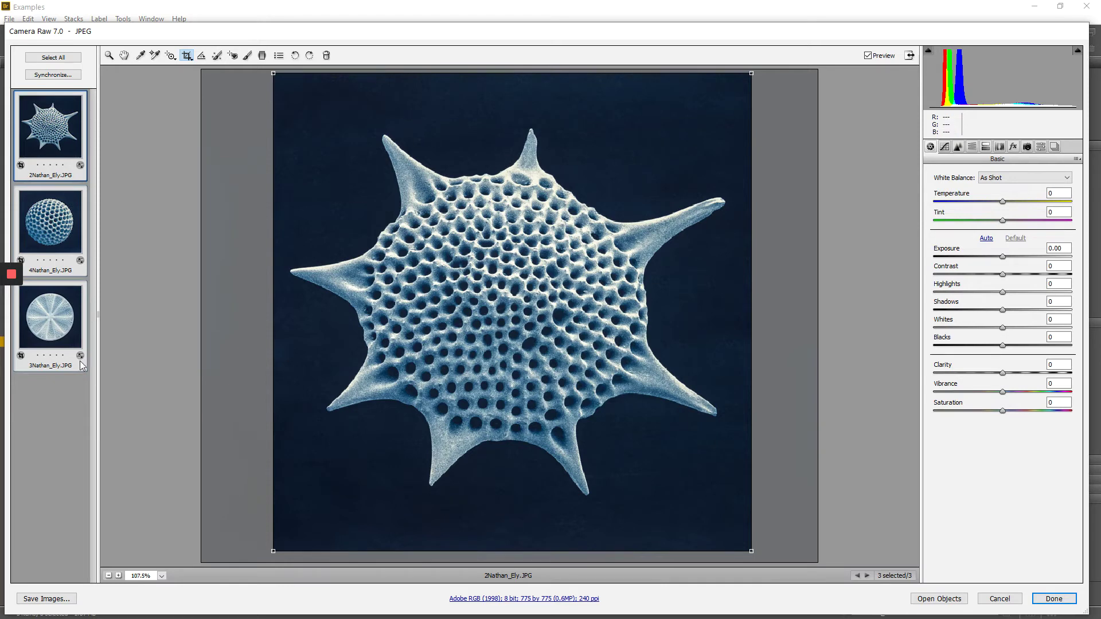
Synchronize the settings, including Crop, from the first image to all three selected images.
left_click(57, 74)
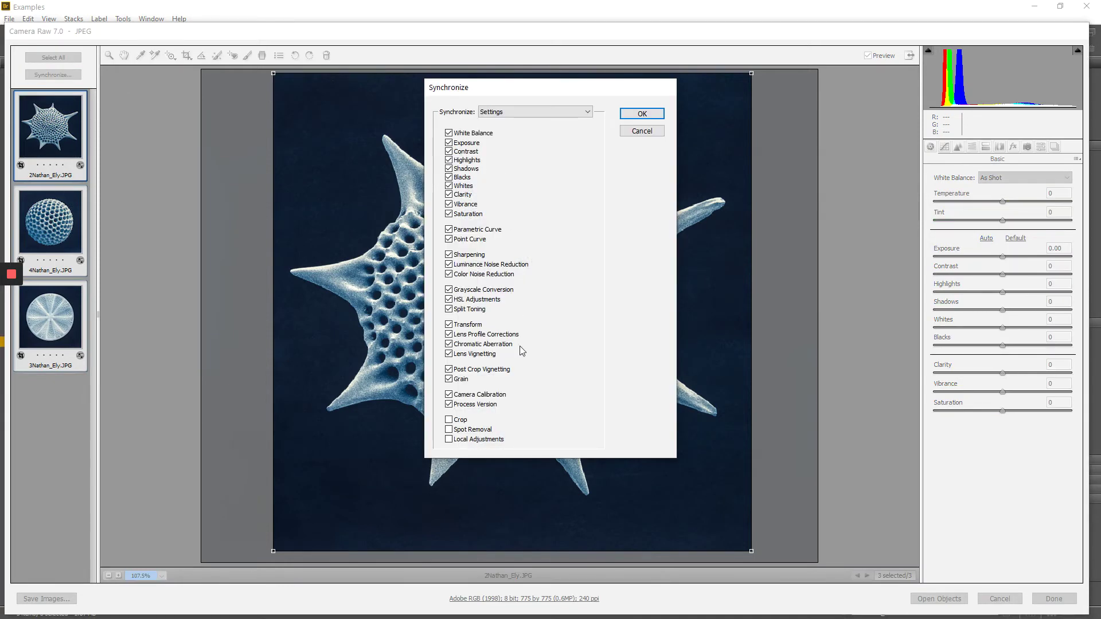
left_click(449, 421)
left_click(641, 114)
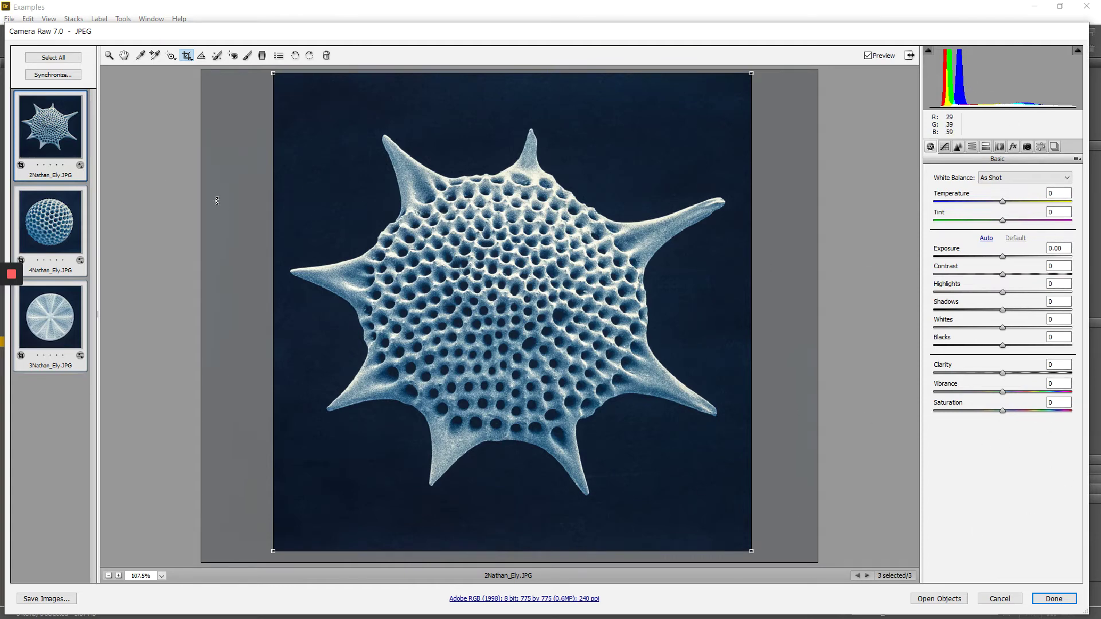
left_click(53, 75)
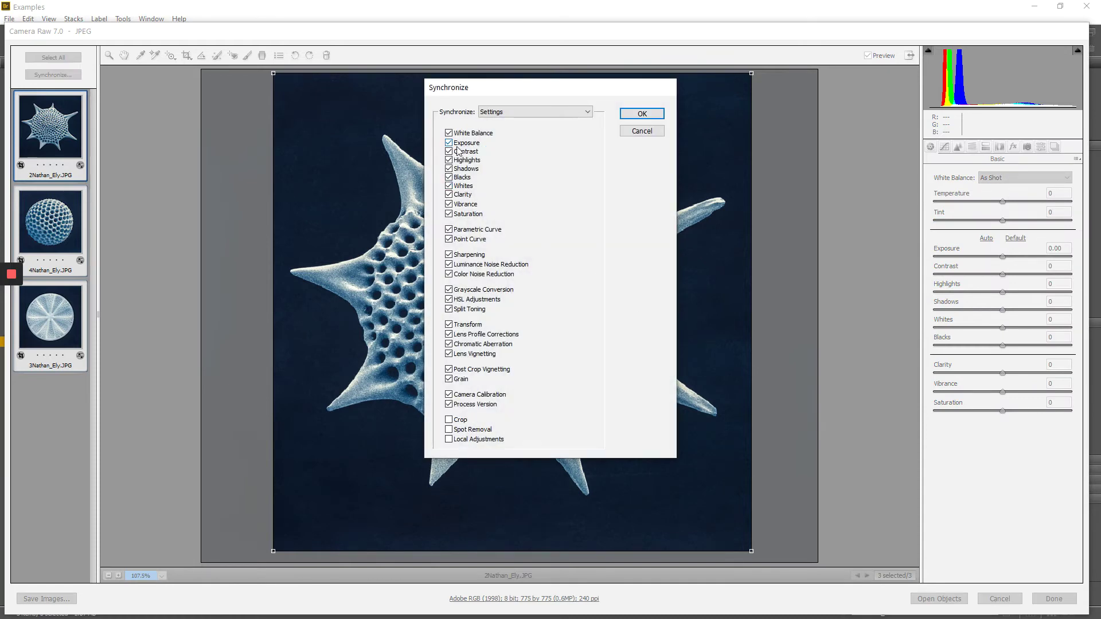
left_click(651, 135)
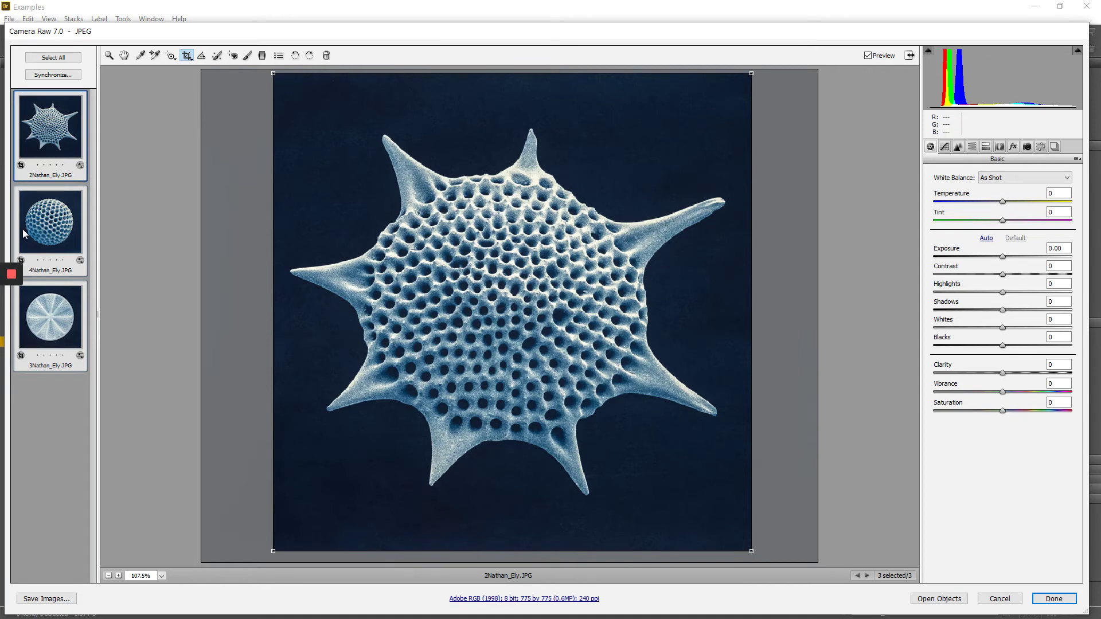
Reposition the square crops on the second and third images to centre their round shapes, and apply the Camera Raw changes.
left_click(46, 225)
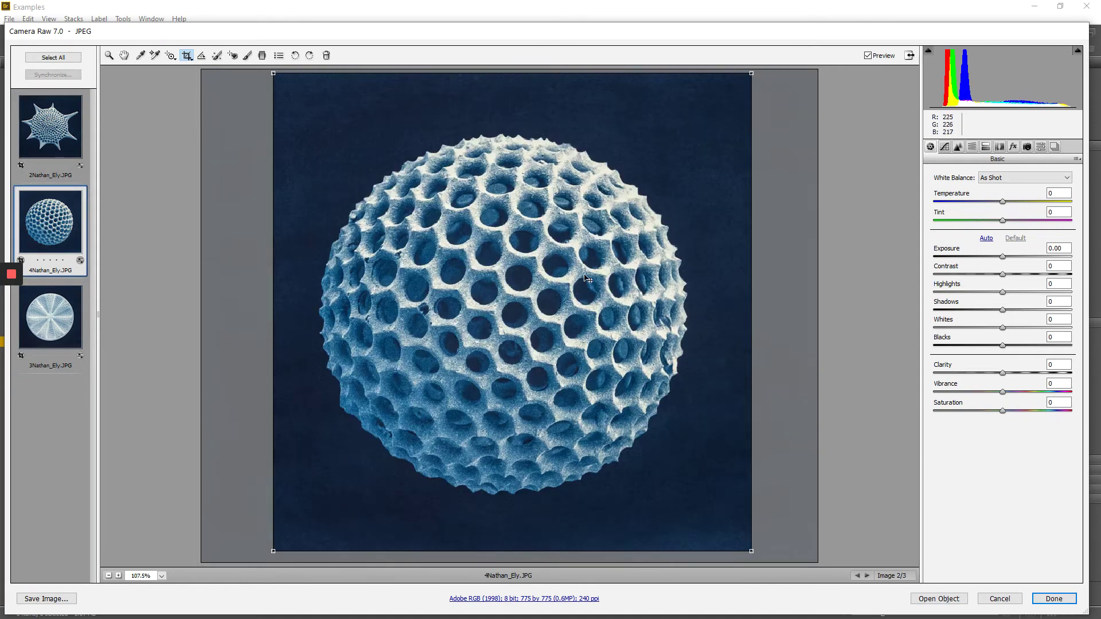
mouse_move(537, 318)
left_mouse_down()
mouse_move(518, 321)
mouse_move(527, 322)
left_mouse_up()
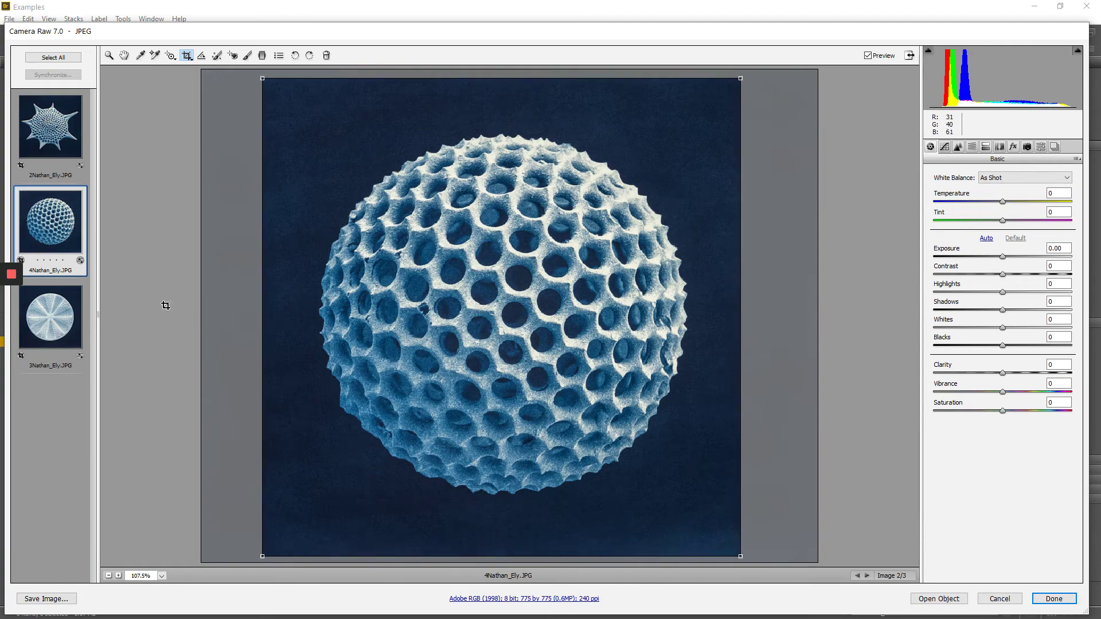
left_click(67, 317)
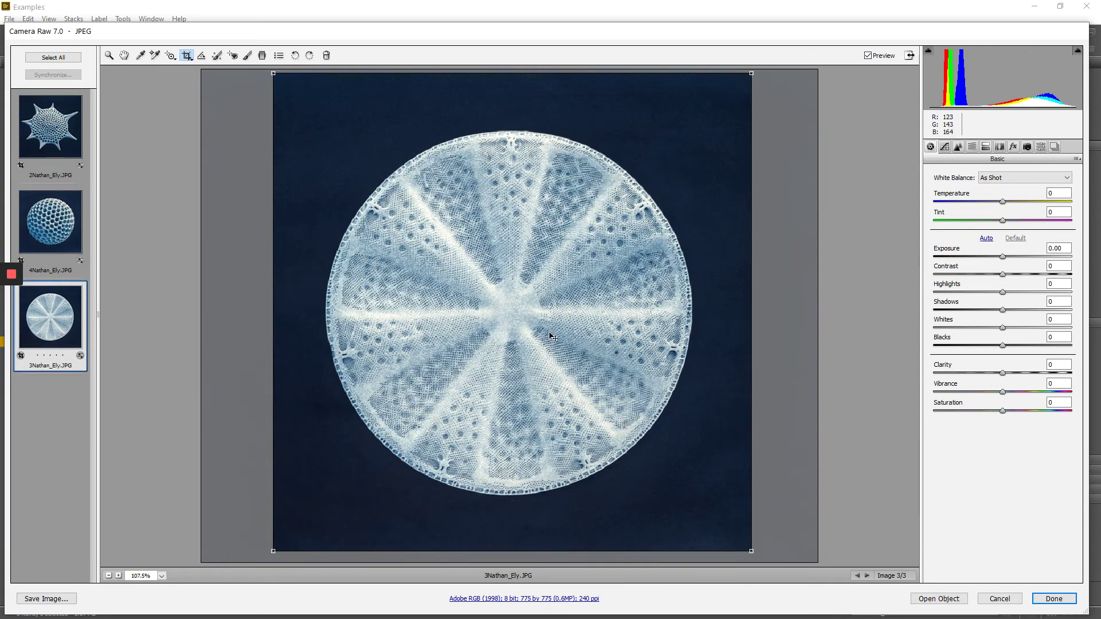
left_click_drag(549, 335, 548, 335)
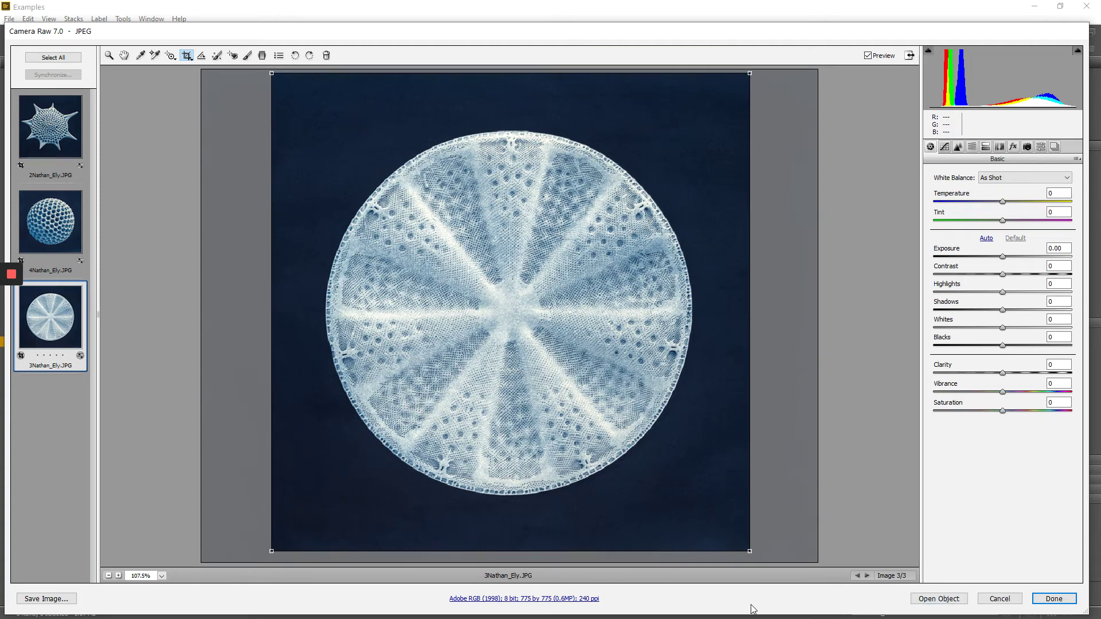
left_click(1054, 599)
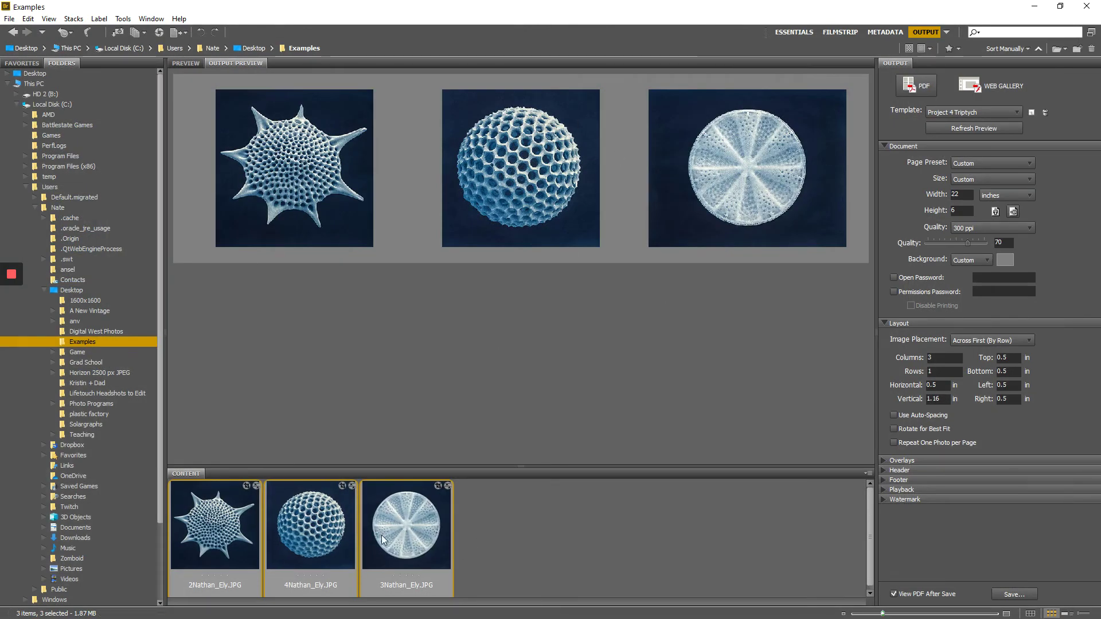
Refresh the preview with the cropped images, try a page width of 21 in and settle on 20 in, refreshing for each.
left_click_drag(382, 536, 629, 164)
left_click(957, 126)
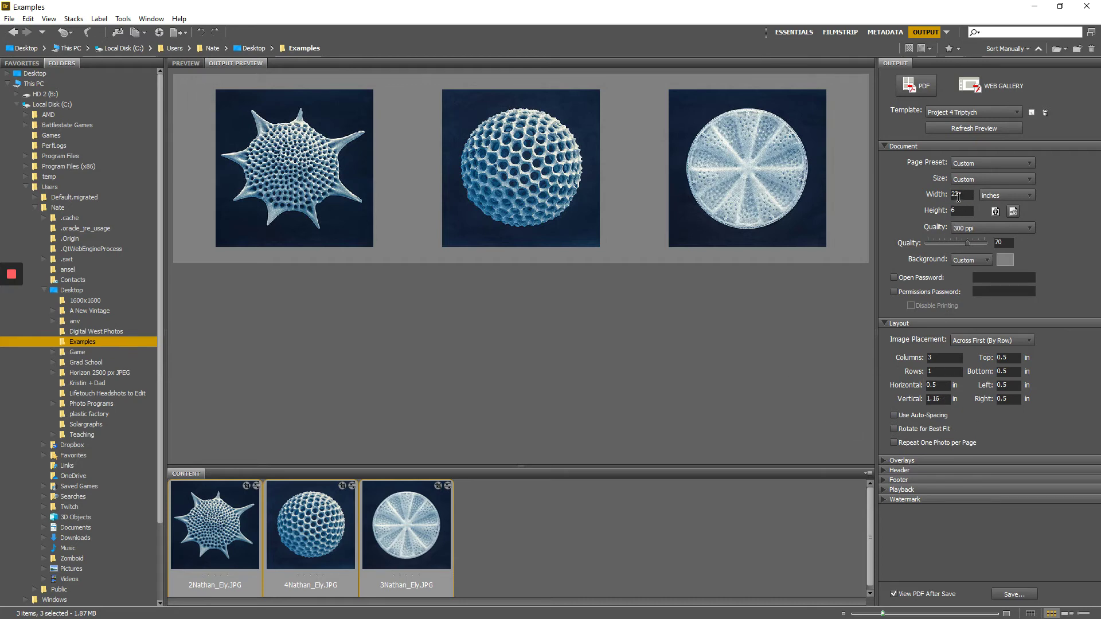
left_click_drag(965, 195, 940, 198)
type("21")
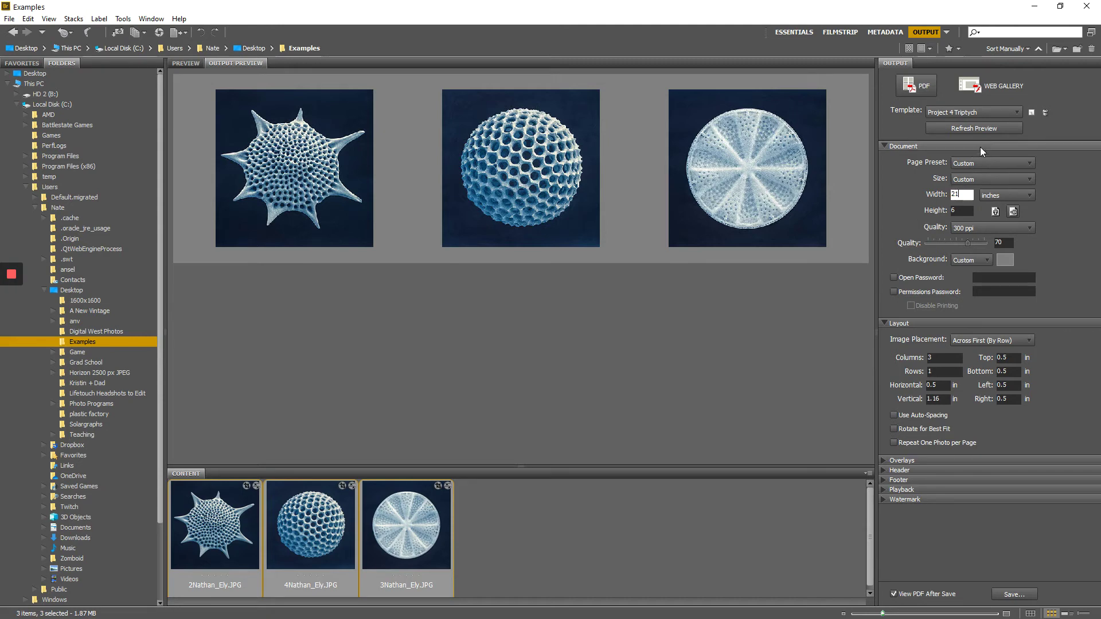
left_click(984, 127)
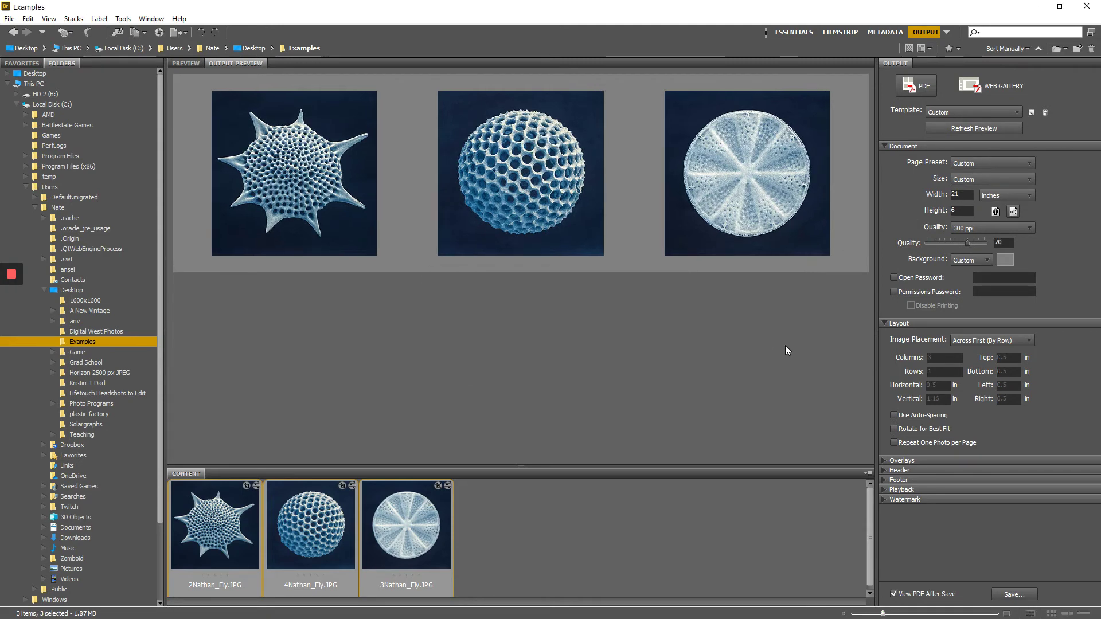
type("20")
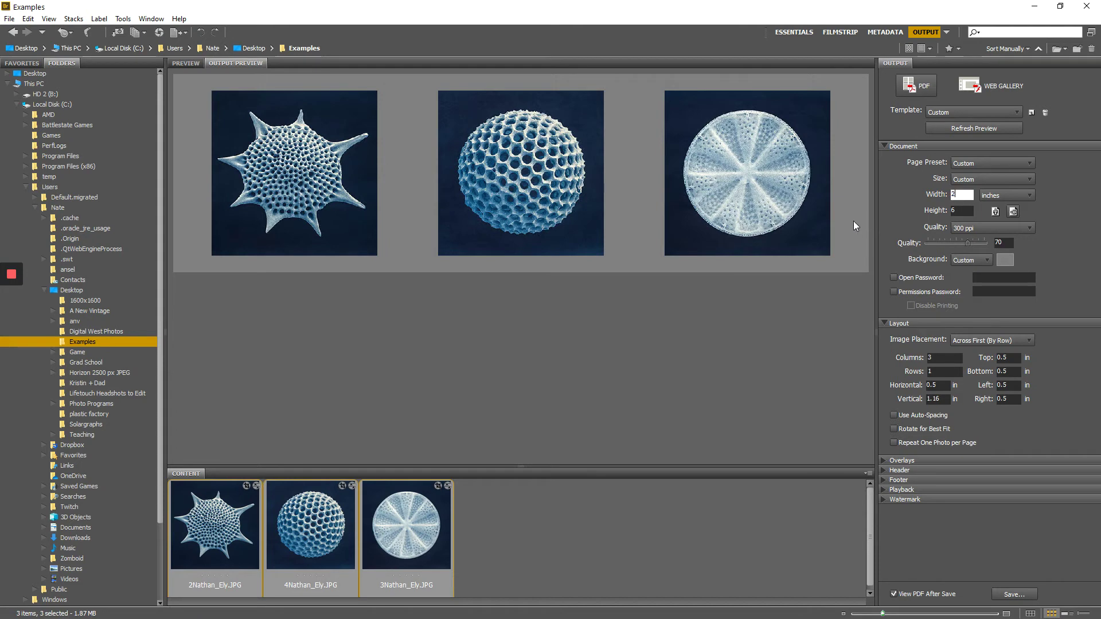
left_click(976, 128)
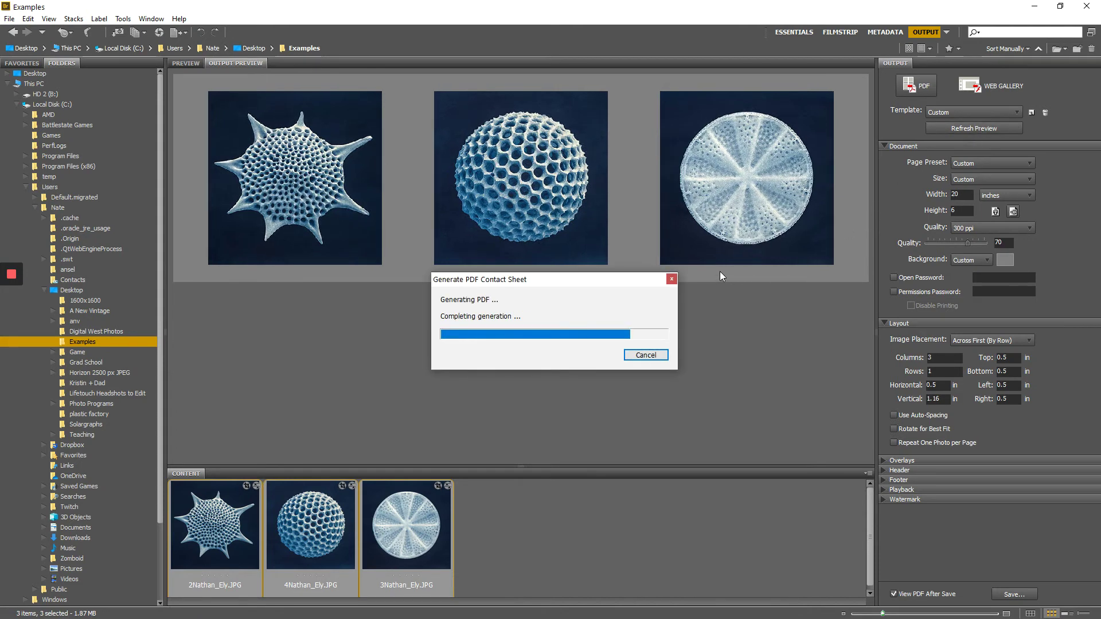
Set the page height to 8 in and refresh the output preview.
left_click(967, 211)
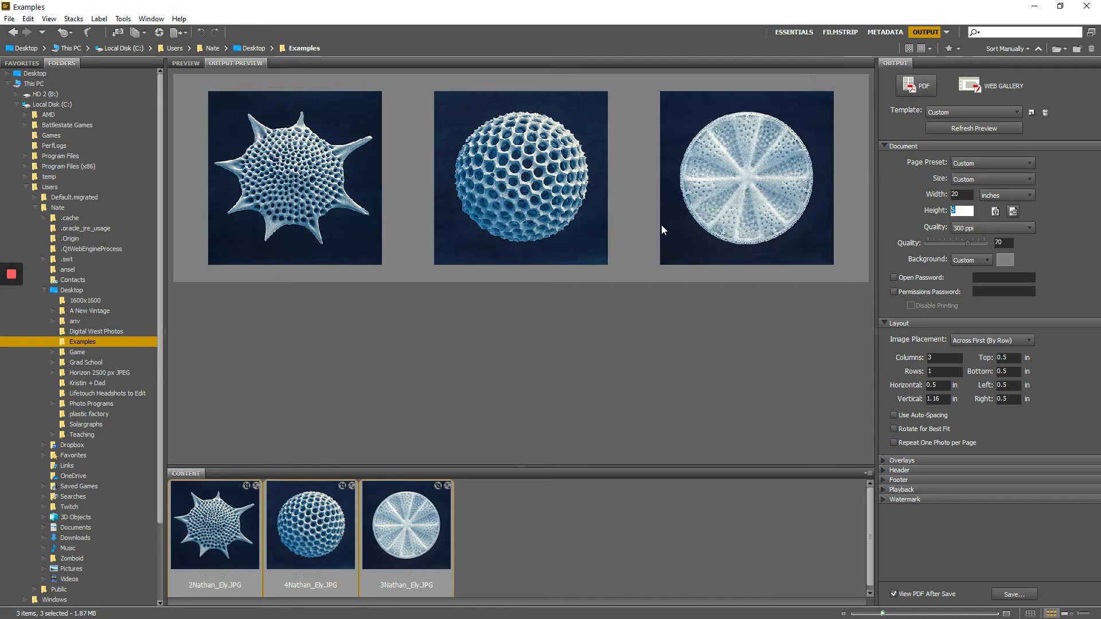
type("8")
left_click(990, 126)
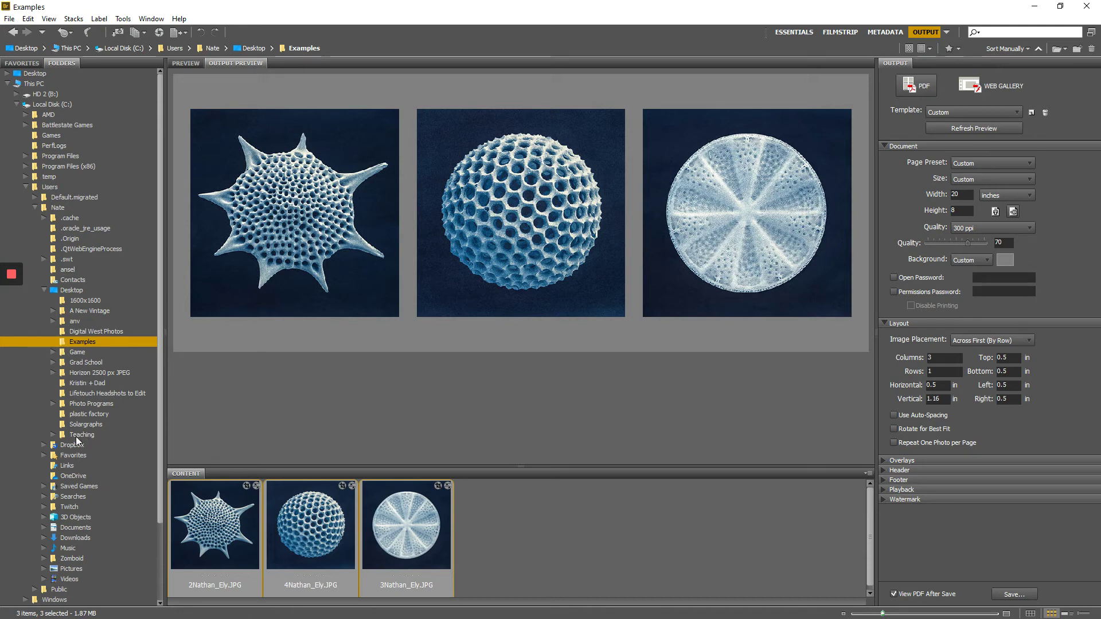
Open the 1600x1600 folder and set the layout to 4 columns and 4 rows.
left_click(83, 300)
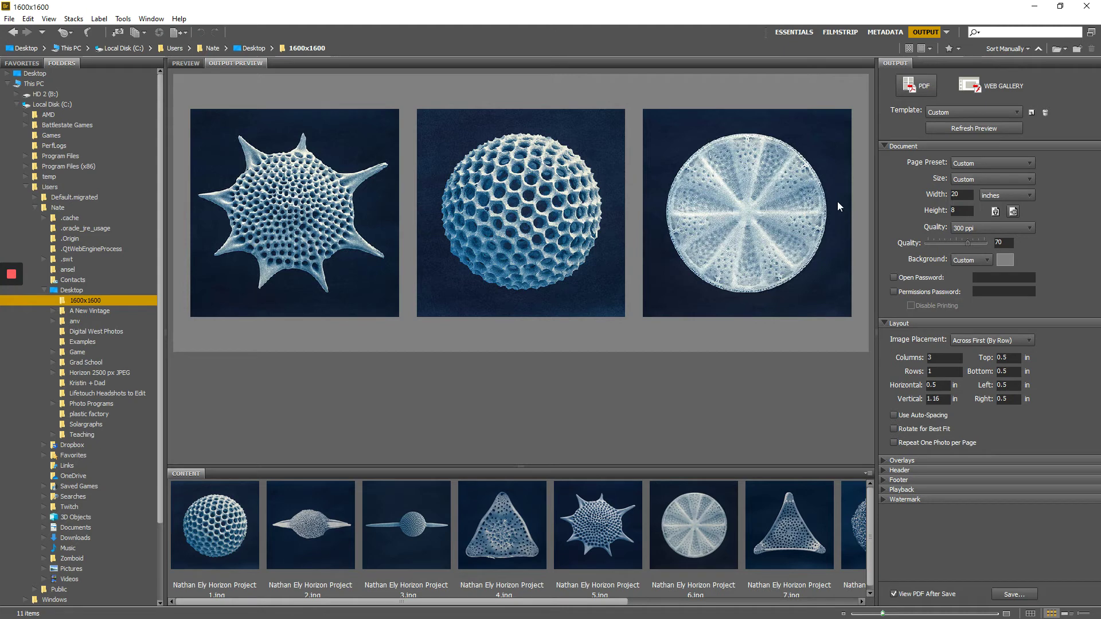
scroll(603, 539, "down", 1)
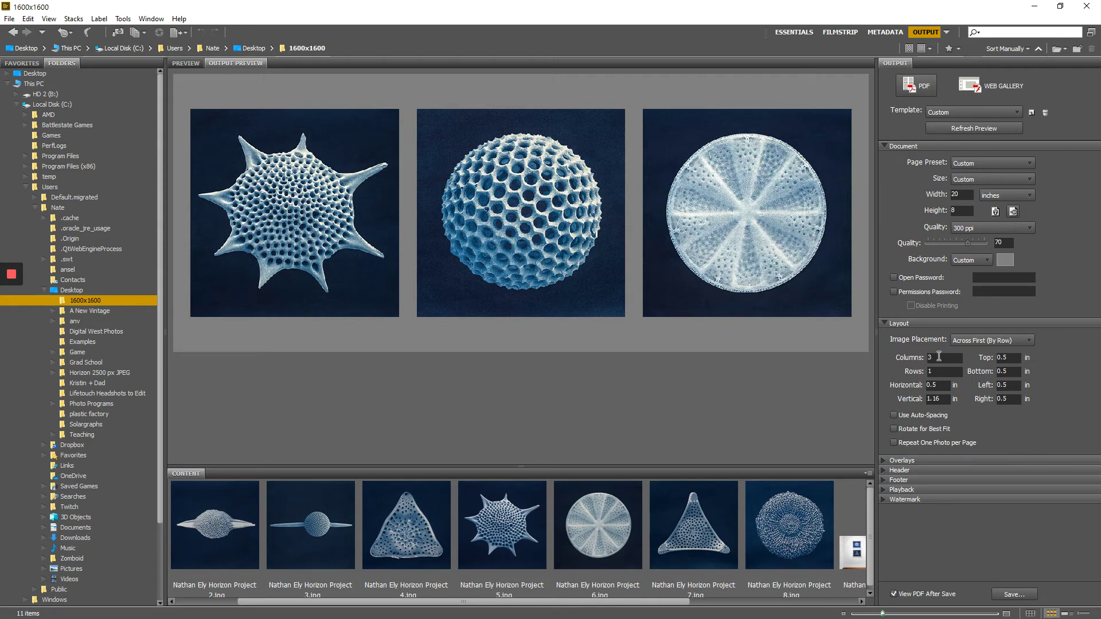
left_click(939, 358)
type("4")
key("Tab")
type("4")
Preview the single triangular image 7 in the grid, then select images 1 through 8 and refresh the preview with them.
left_click(724, 508)
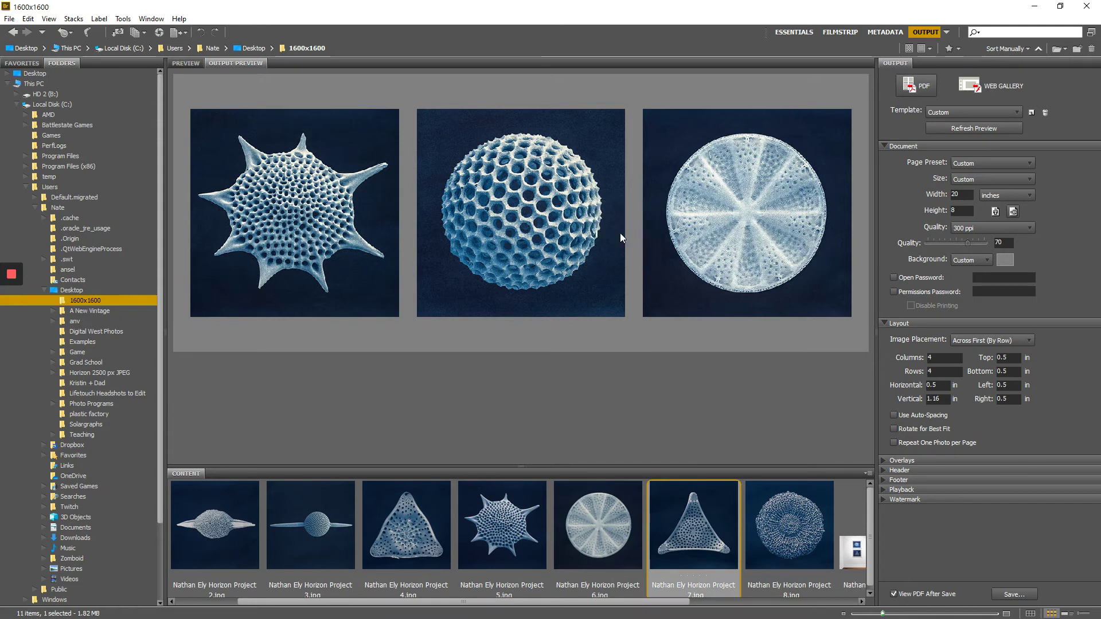
left_click(973, 127)
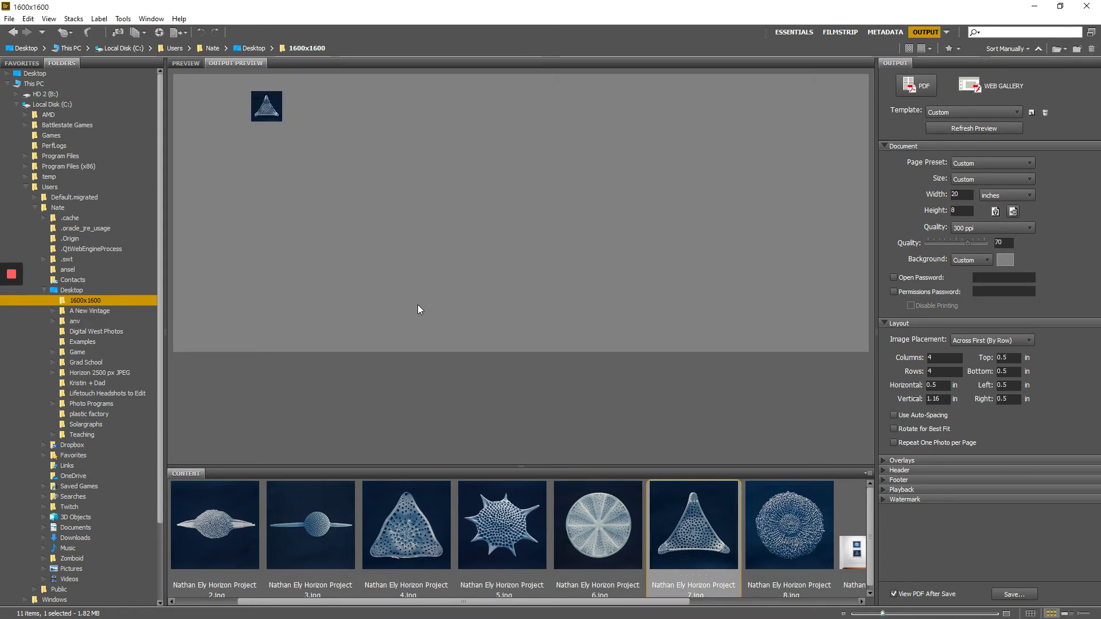
left_click(800, 536)
scroll(413, 525, "up", 1)
left_click(225, 536, "shift")
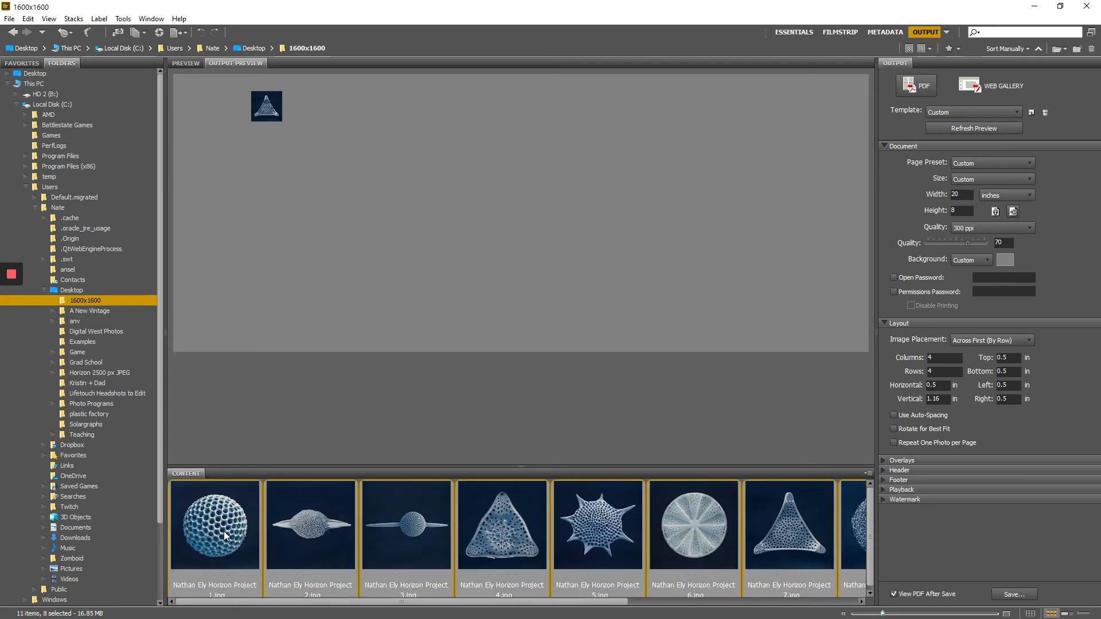
left_click_drag(500, 538, 477, 163)
left_click(992, 124)
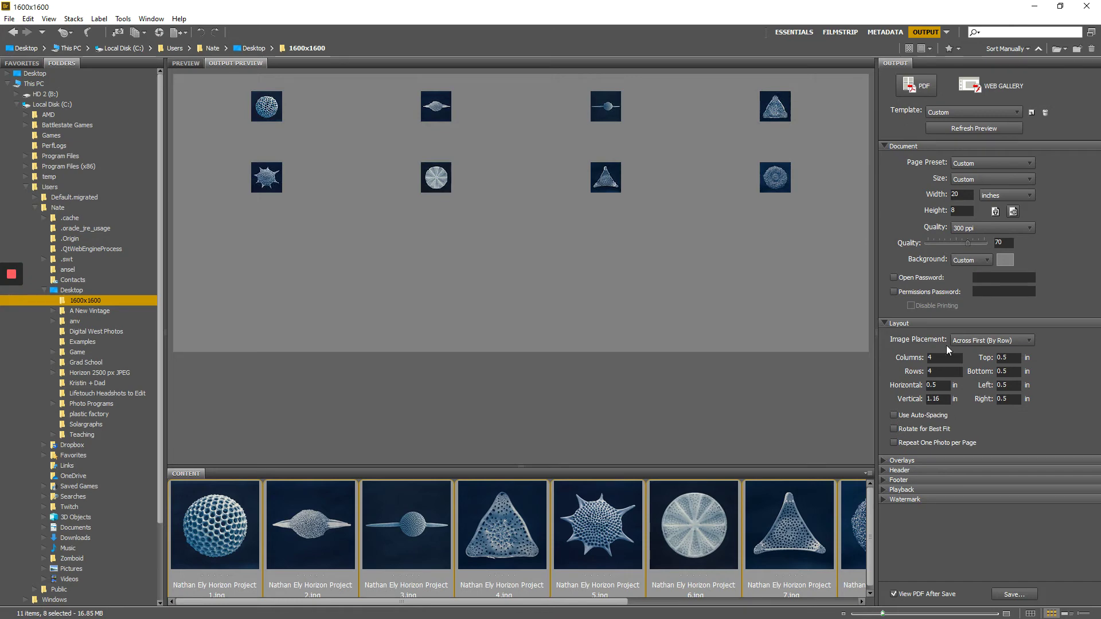
Try a layout with 2 rows and refresh the output preview.
left_click(939, 372)
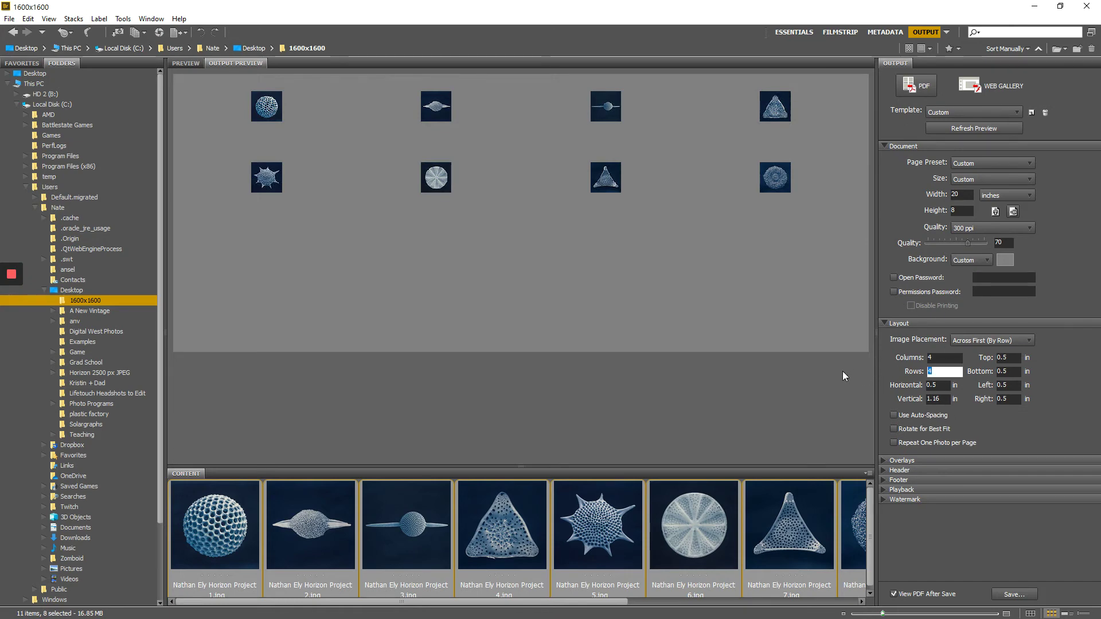
type("2")
left_click(975, 130)
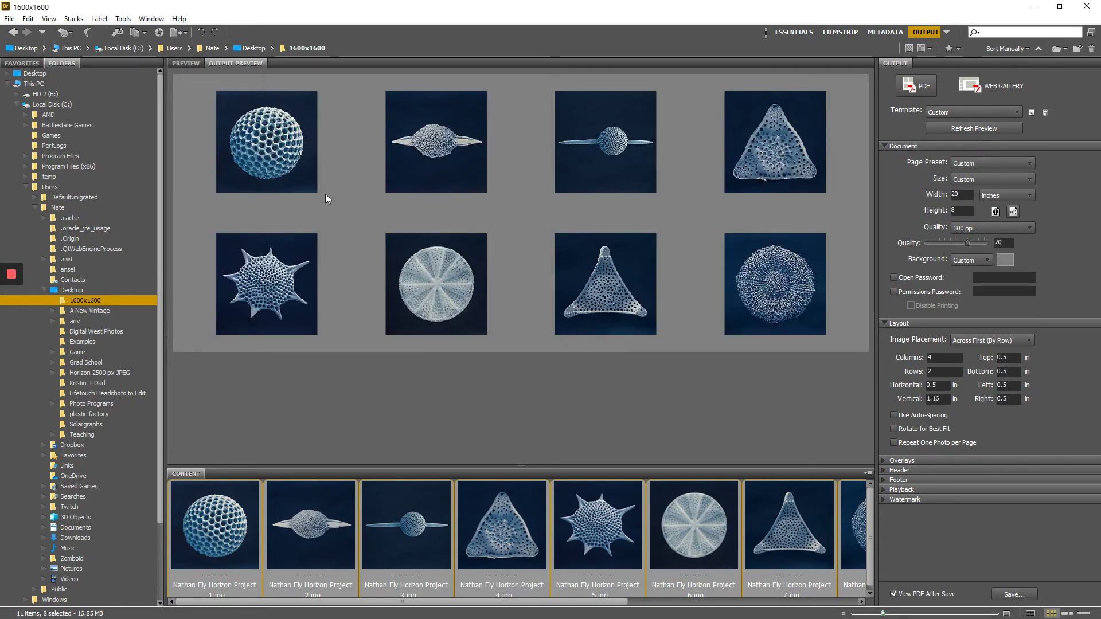
Set the page height to 20 in and the layout to 3 columns and 3 rows, and refresh the preview.
left_click(961, 210)
type("20")
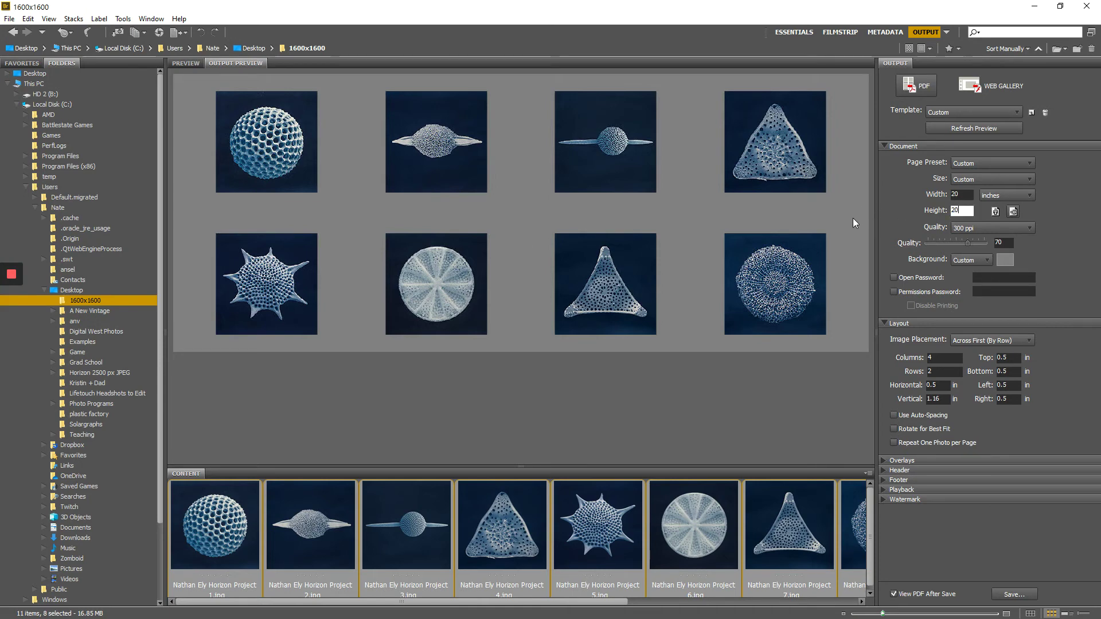
left_click(941, 374)
type("3")
key("shift+Tab")
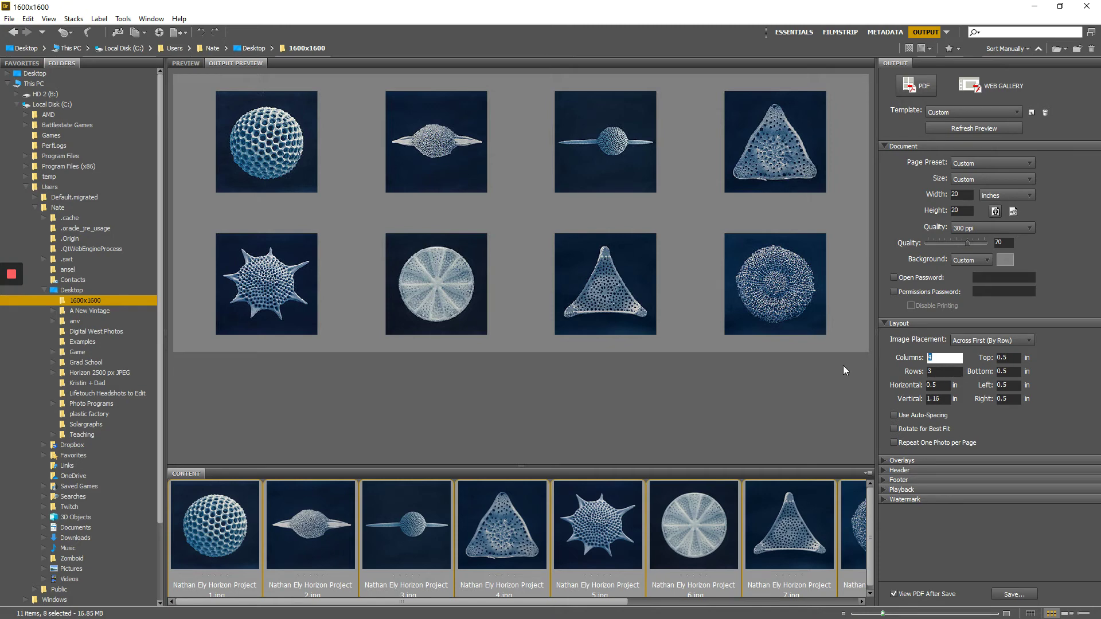
left_click(959, 128)
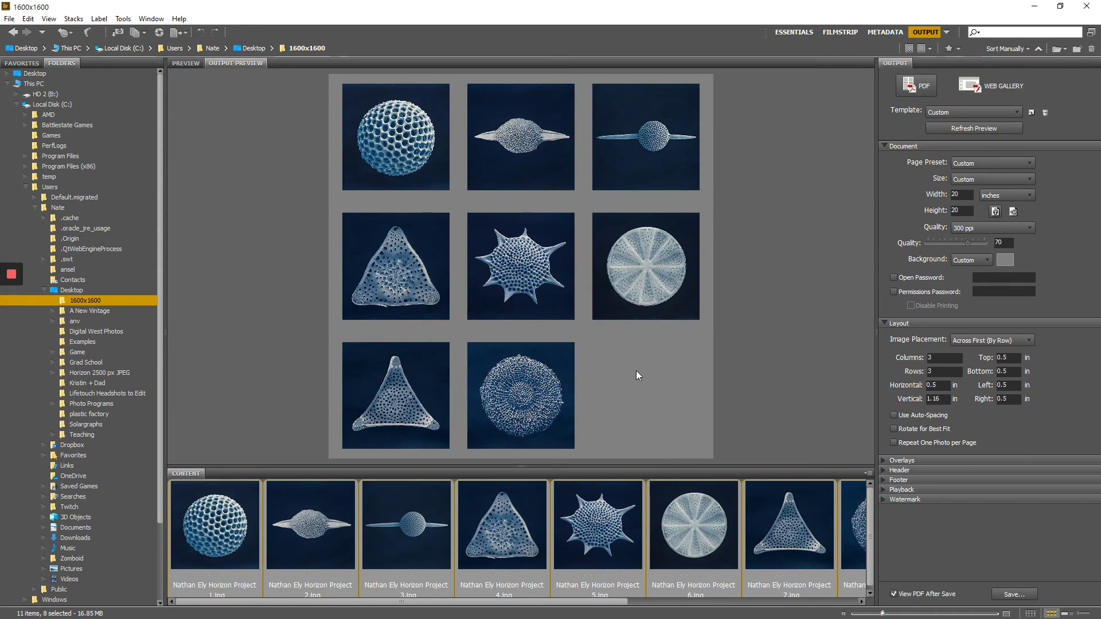
Save the grid layout as a PDF named 123 on the Desktop.
scroll(806, 523, "down", 5)
scroll(809, 524, "up", 5)
left_click(1022, 599)
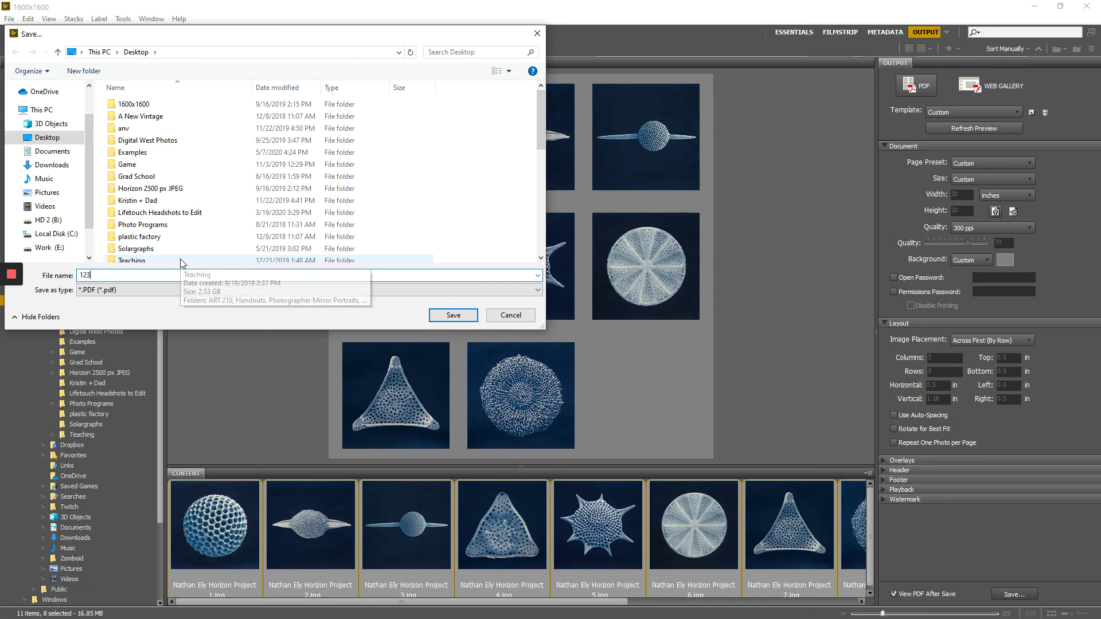
type("123")
left_click(453, 315)
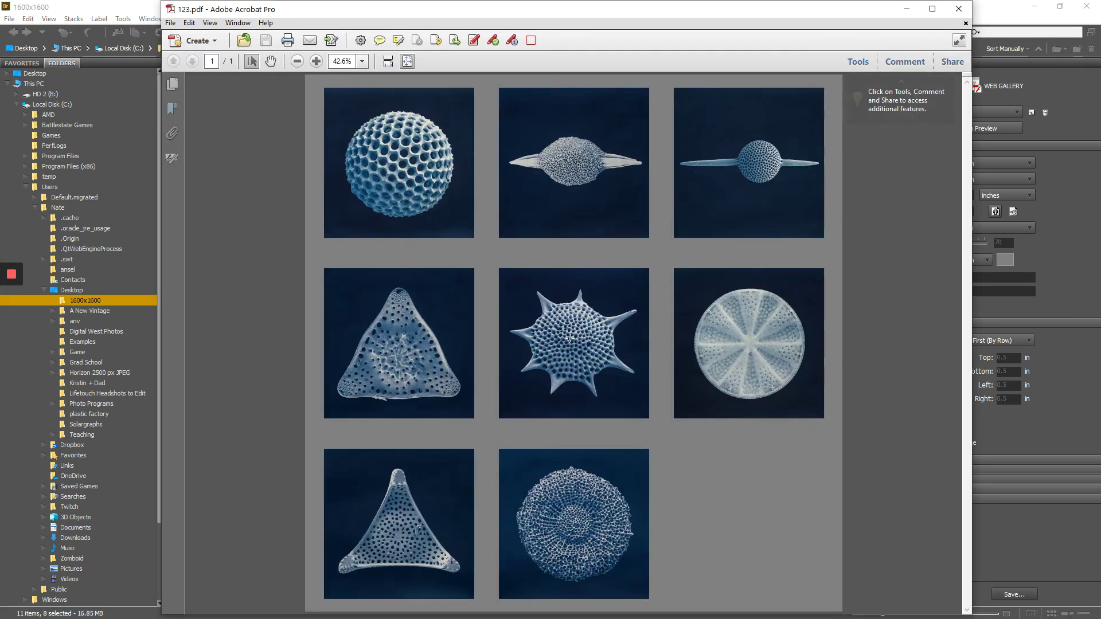
Look at Acrobat's options for creating PDFs, including combining files into a single PDF, close the document and switch back to Bridge.
left_click(1036, 7)
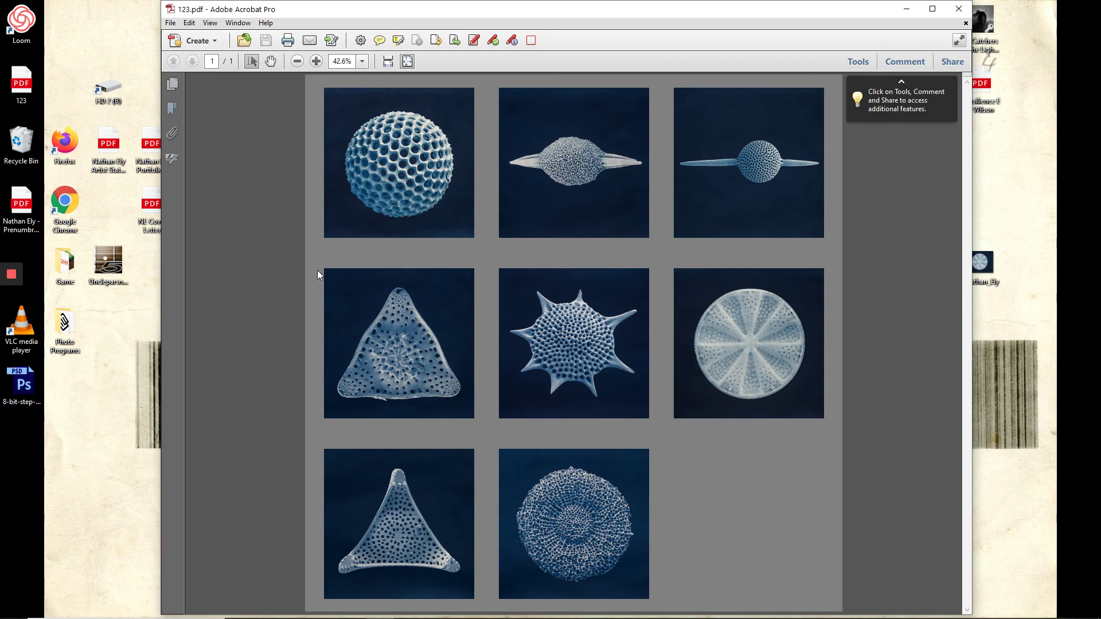
left_click(215, 46)
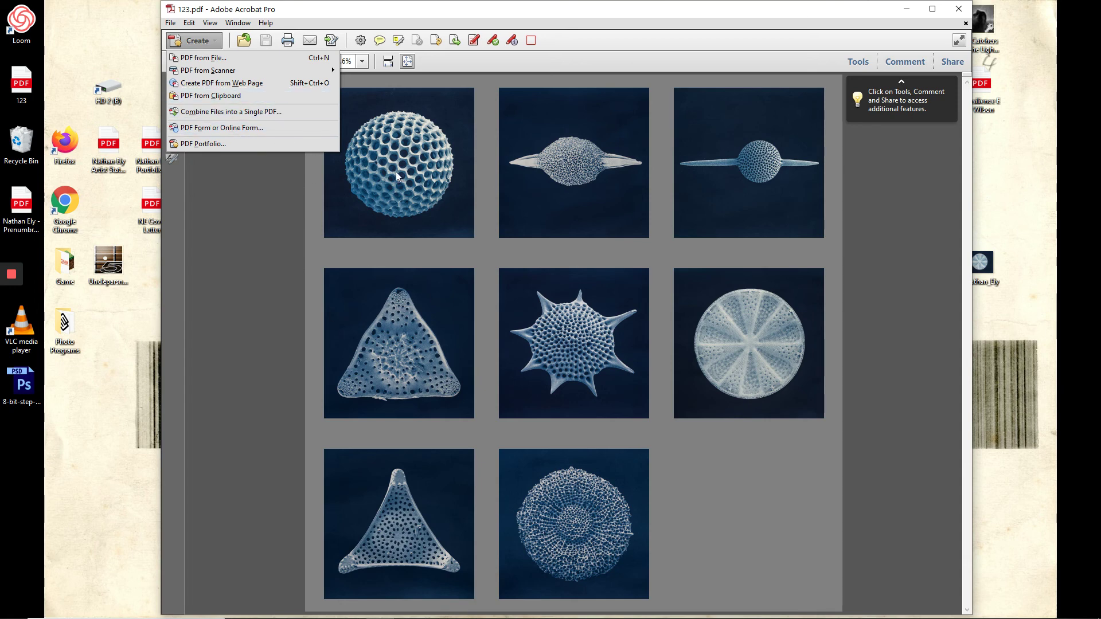
left_click(247, 113)
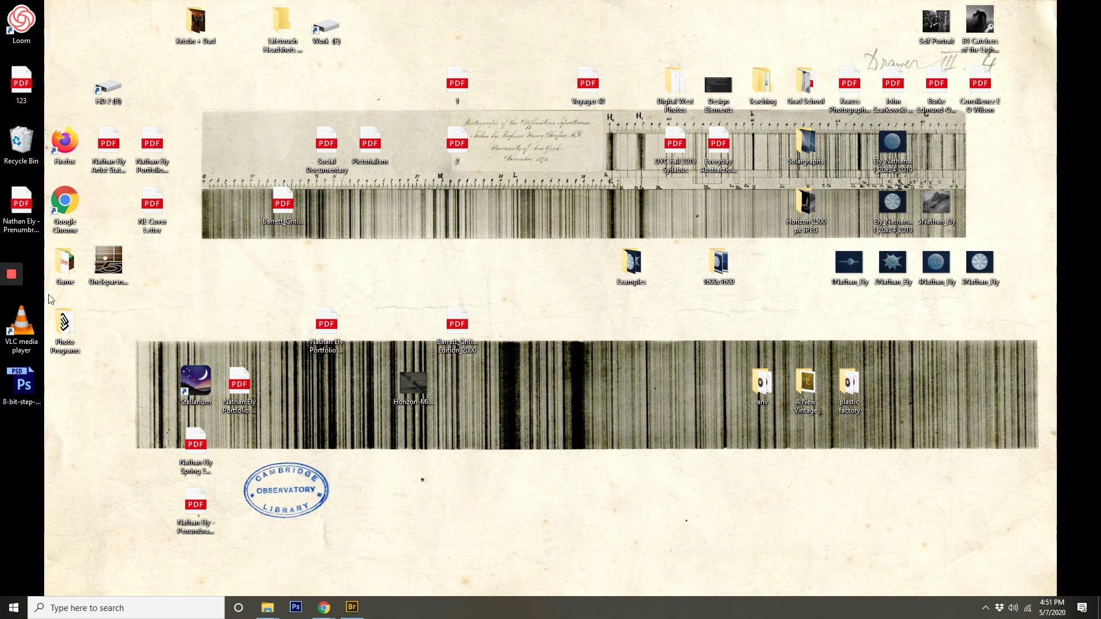
mouse_move(355, 614)
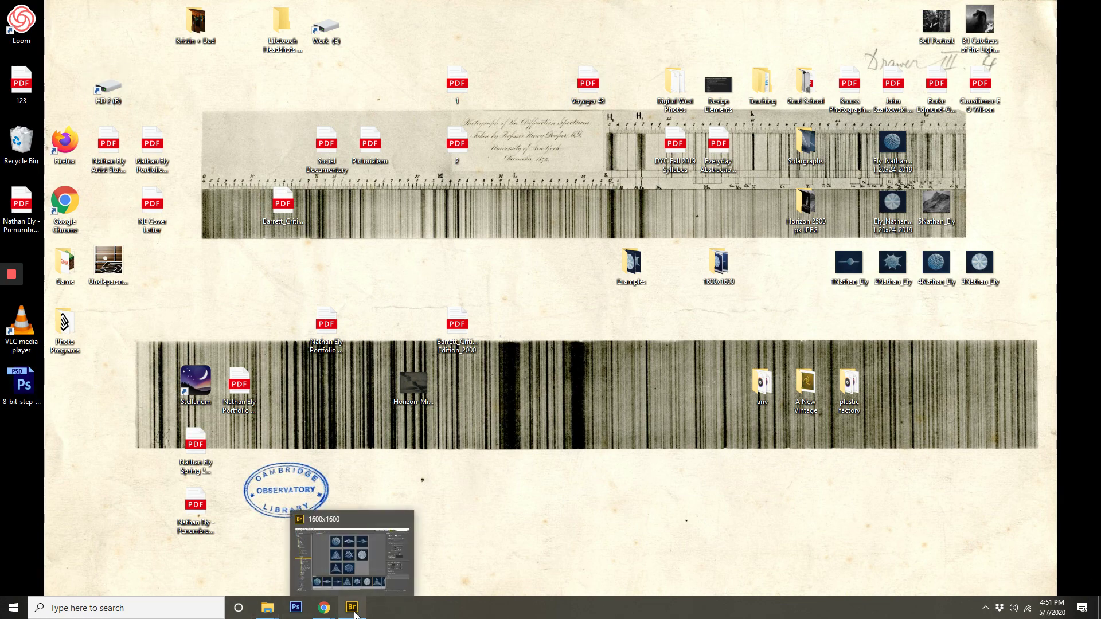
left_click(363, 585)
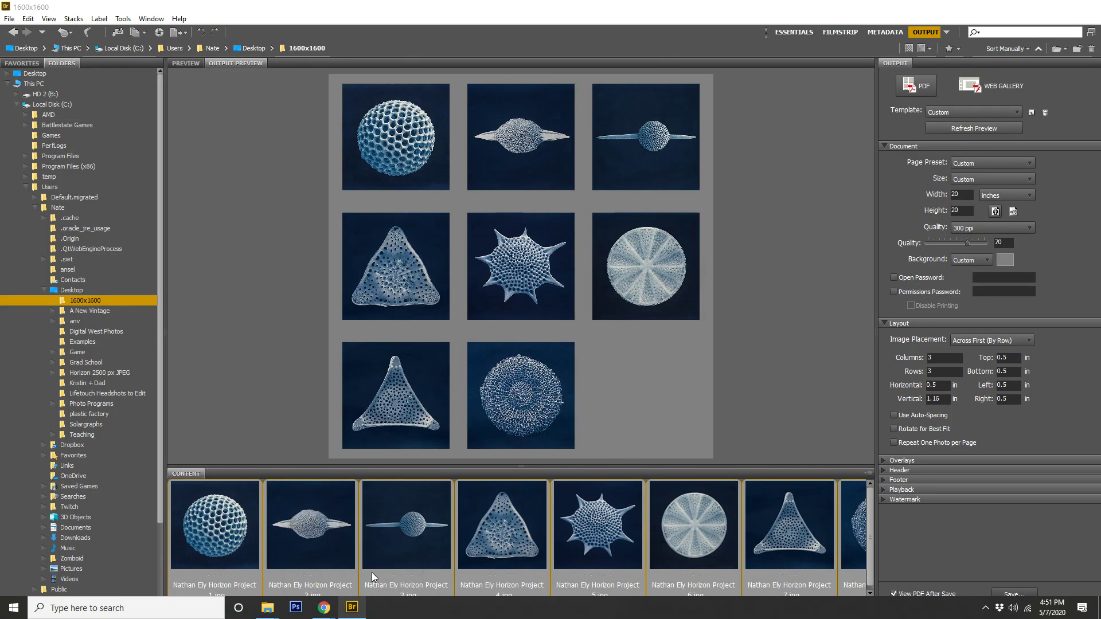